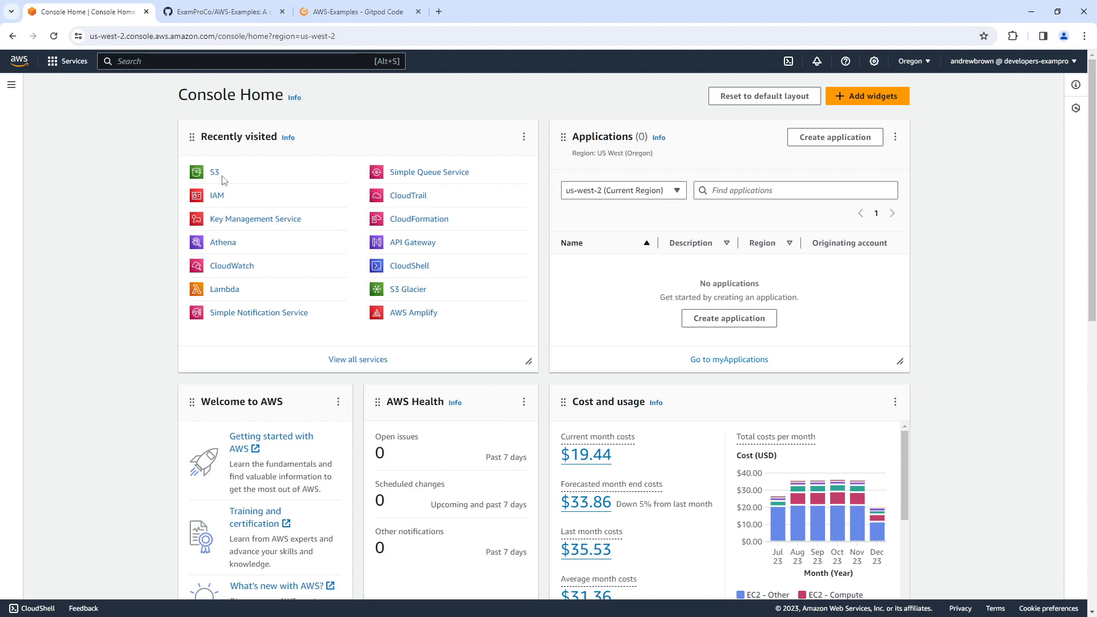
Switch to the open Gitpod workspace of the AWS-Examples repository.
click(235, 15)
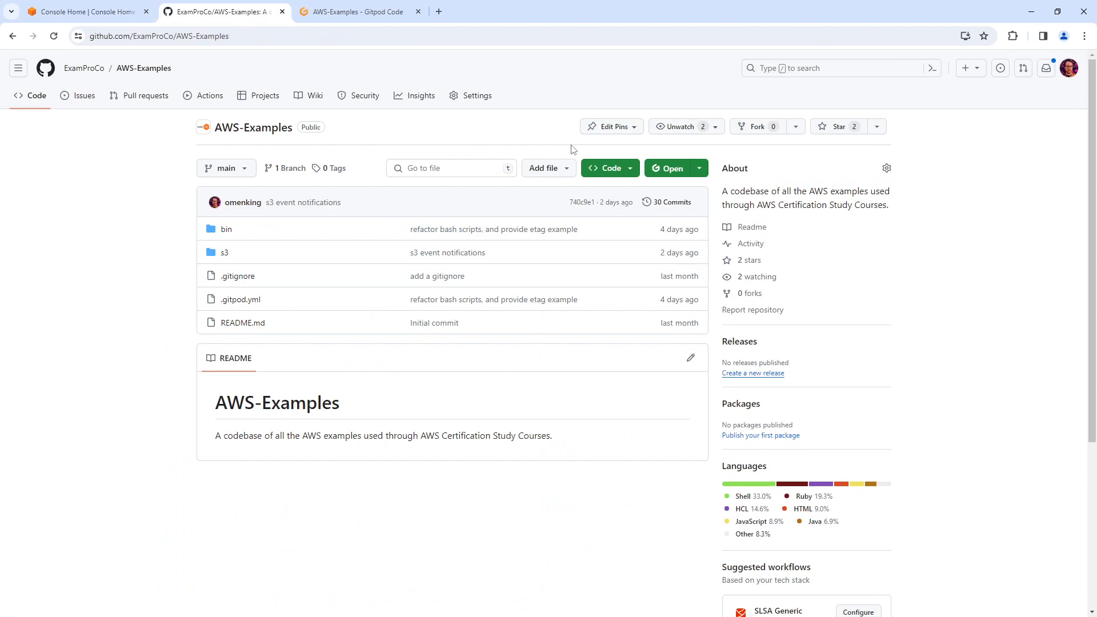
click(357, 12)
click(262, 14)
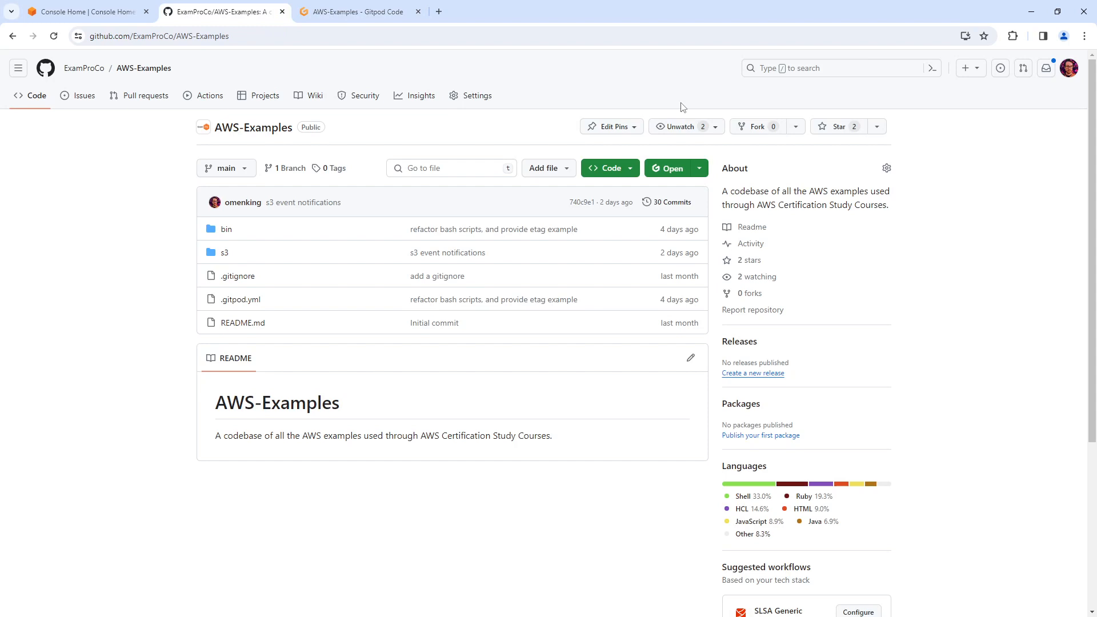
click(698, 169)
click(722, 179)
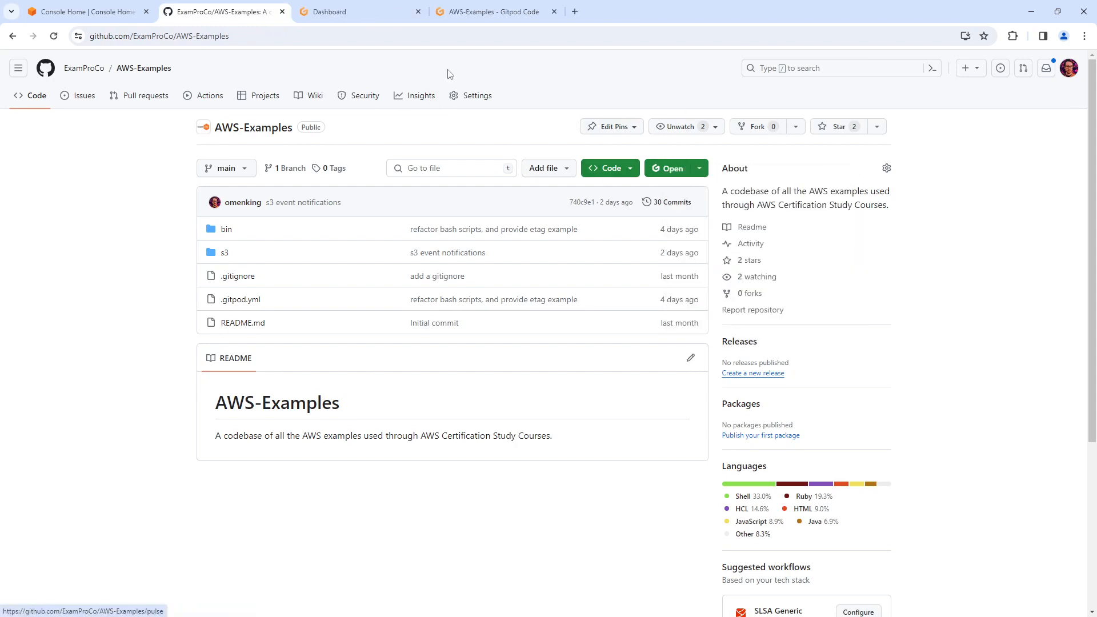
click(417, 11)
click(375, 17)
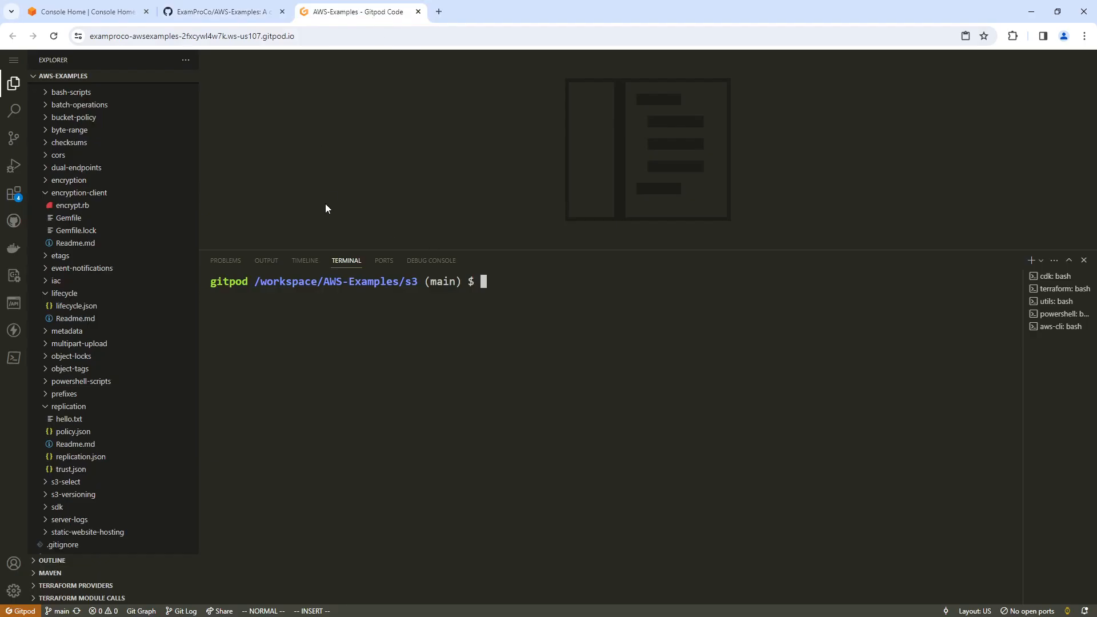
Collapse the lifecycle and encryption-client folders in the file tree.
scroll(86, 249, up, 2)
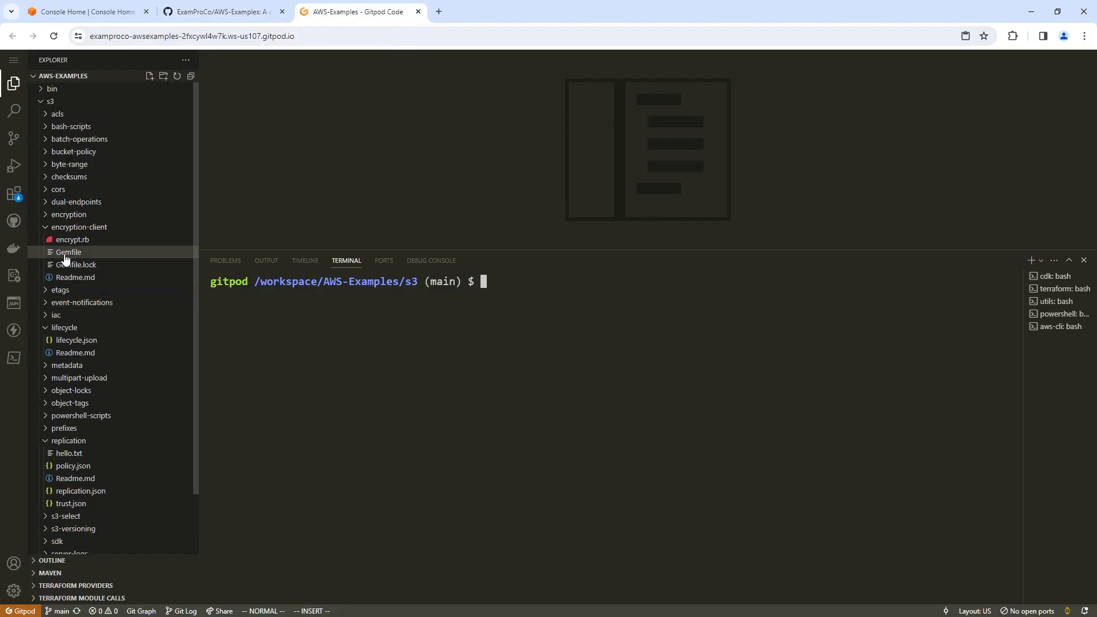
click(64, 331)
right_click(56, 102)
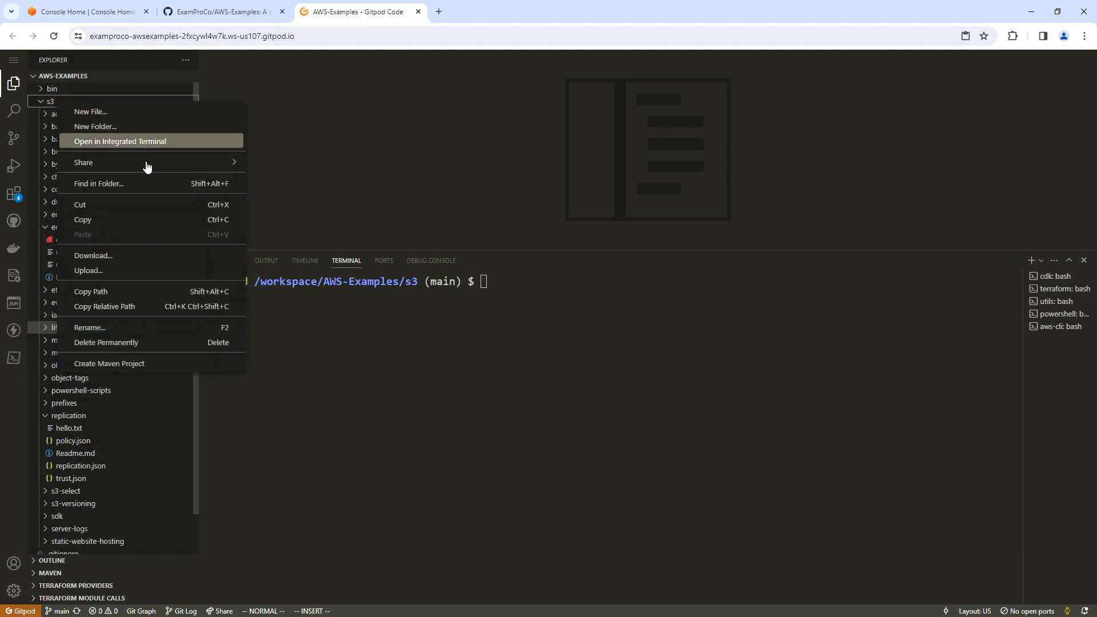
click(129, 130)
key(Escape)
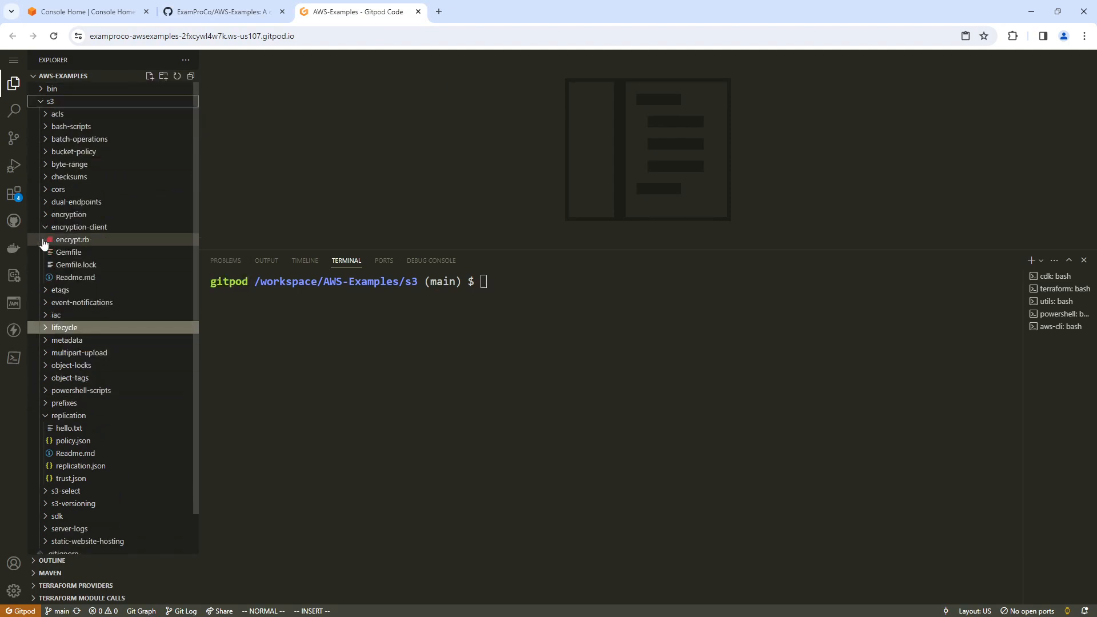
click(44, 243)
click(45, 227)
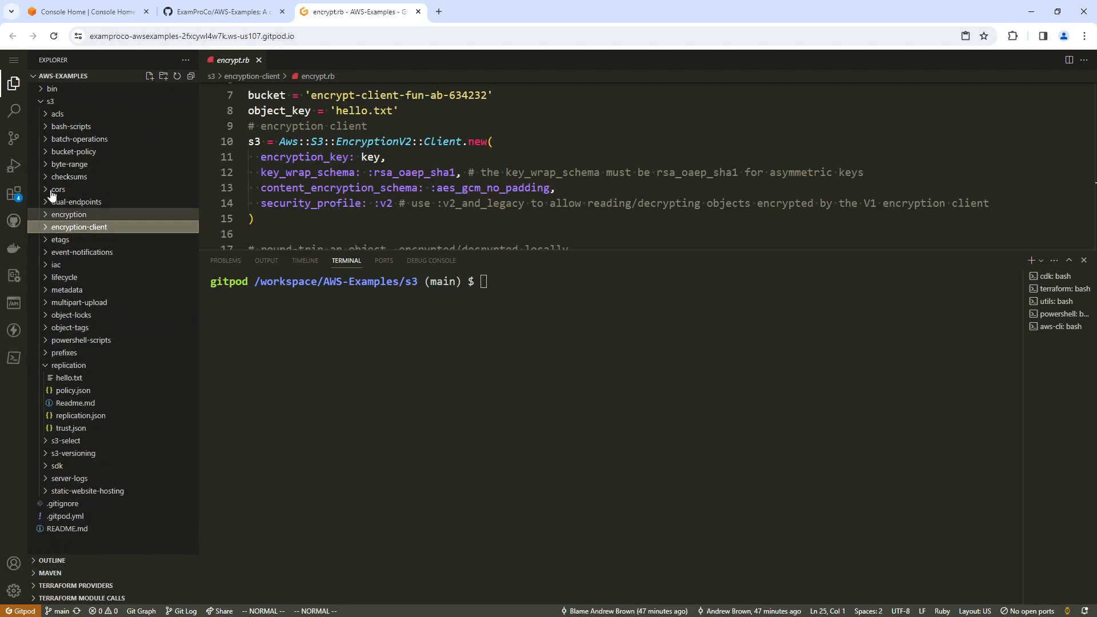
Create a folder named change-storage-class inside the s3 folder.
right_click(56, 102)
click(131, 131)
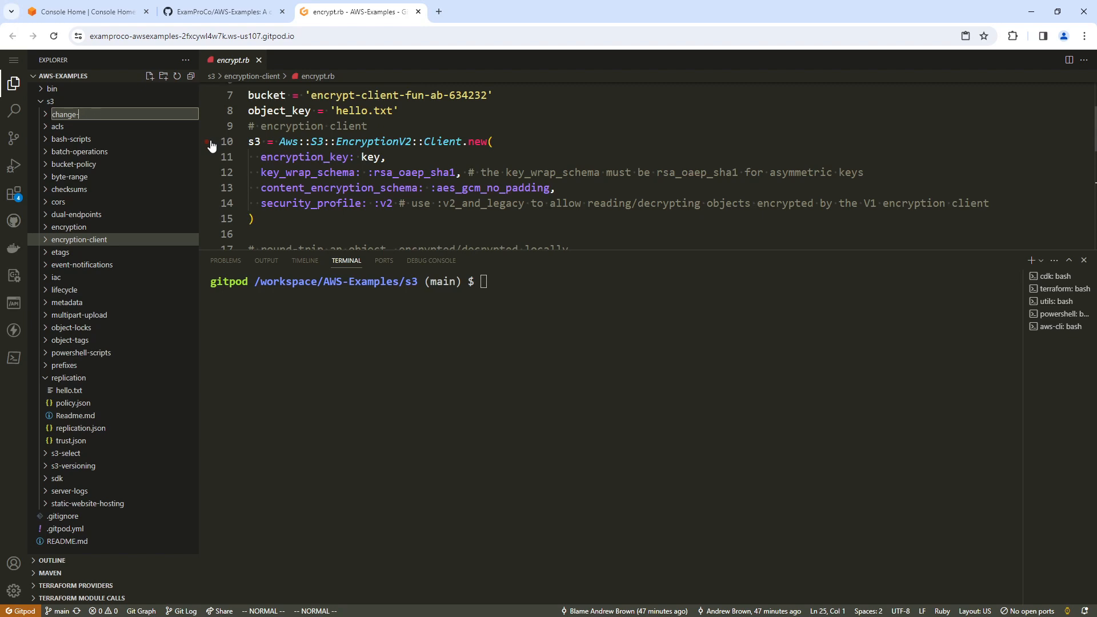
text(change-storage-class)
key(Return)
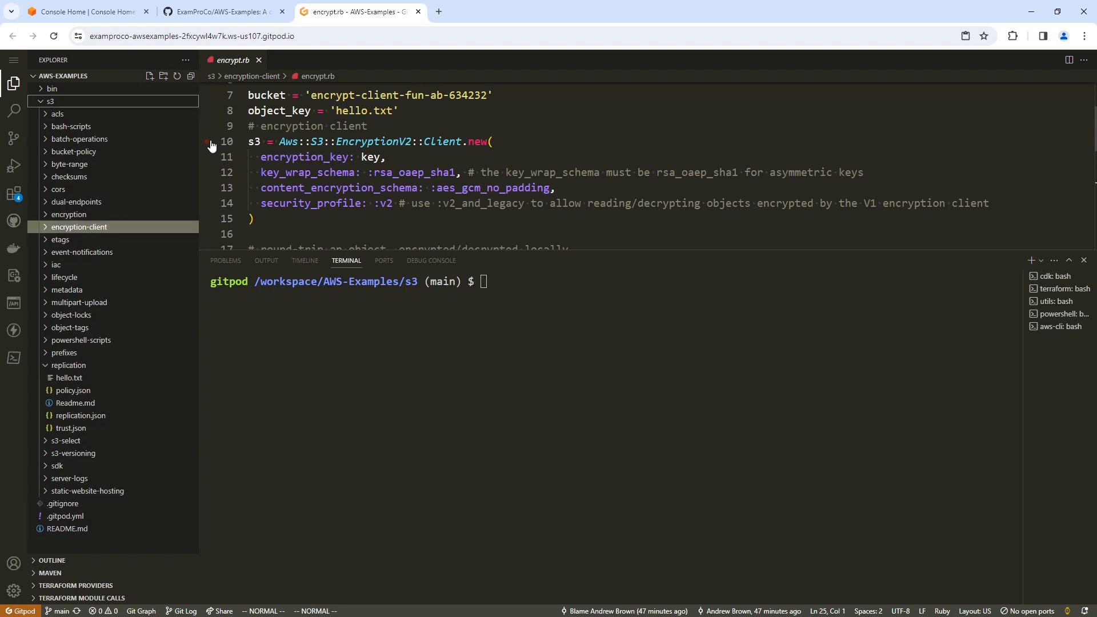
Create a file named Readme.md in the change-storage-class folder.
right_click(135, 182)
click(146, 188)
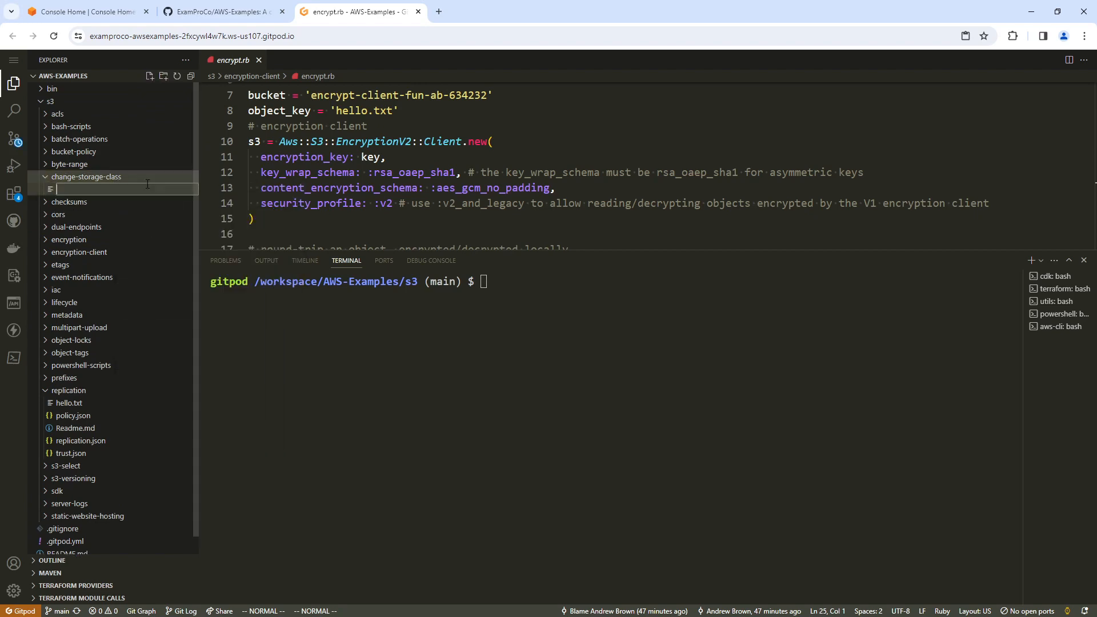
text(Readme.md)
key(BackSpace)
text(md)
key(Return)
Write the heading "## Create a bucket" in Readme.md, followed by a blank line.
text(i## Createa )
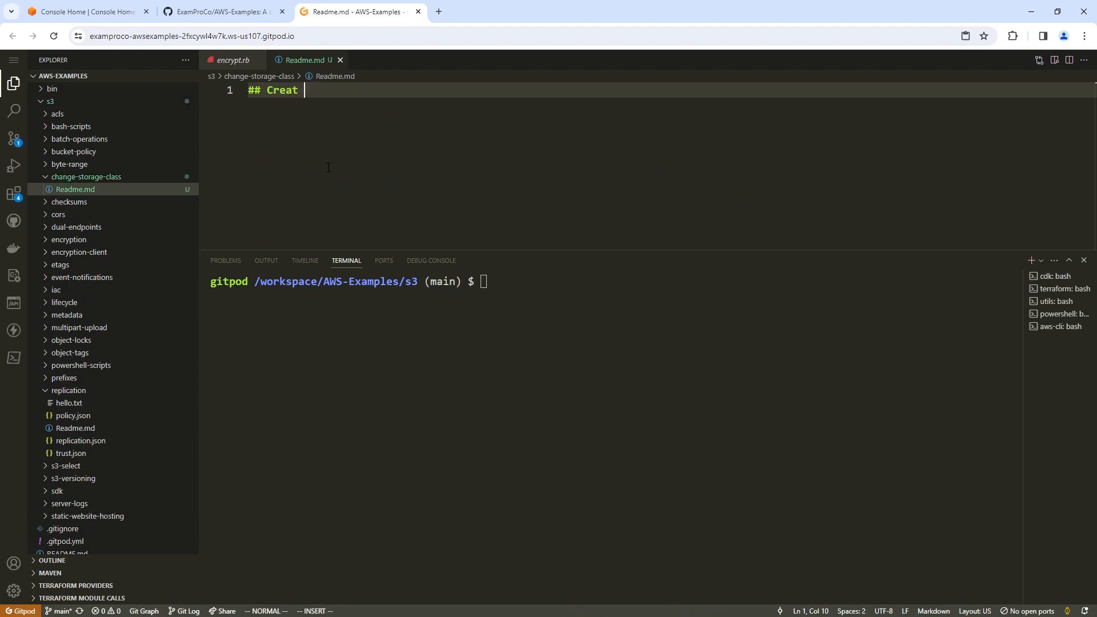
text(che)
key(BackSpace)
key(BackSpace)
key(BackSpace)
text(bucket)
key(Return)
key(Return)
Add the command "aws s3 mb s3://class-fun-ab-6346" under the bucket heading.
text(aws s3 )
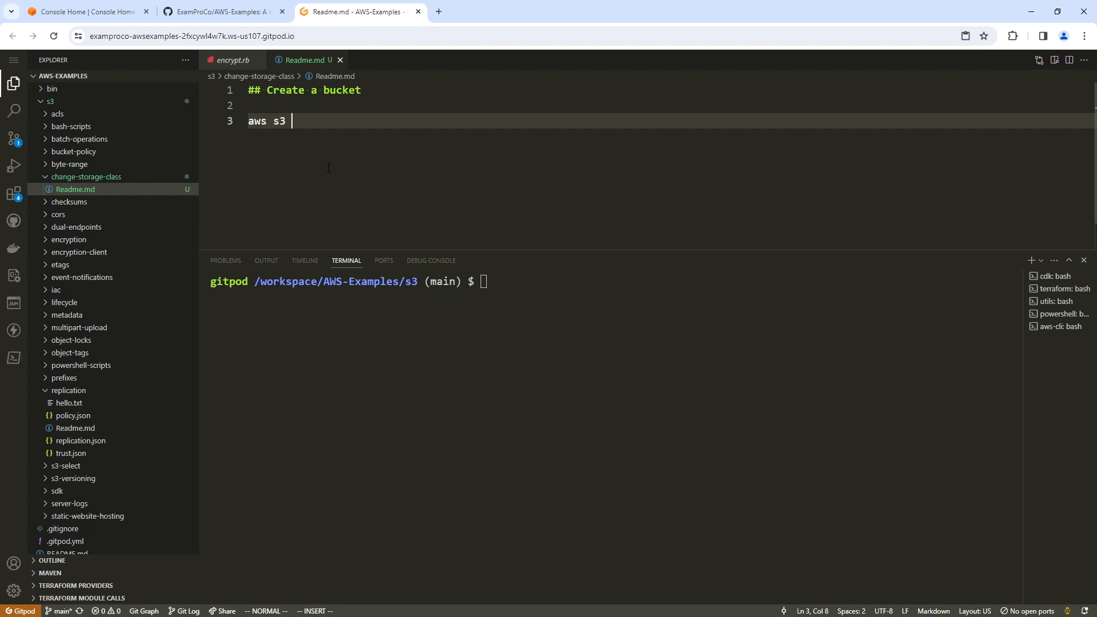
text(mb s3://)
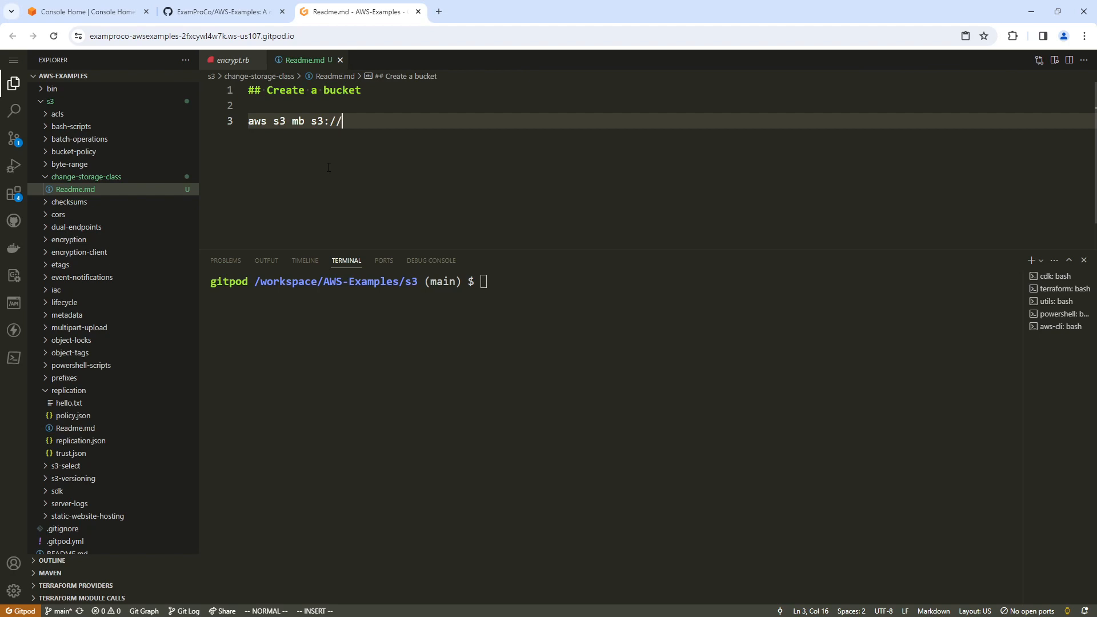
text(class-fun-ab-6346)
key(Escape)
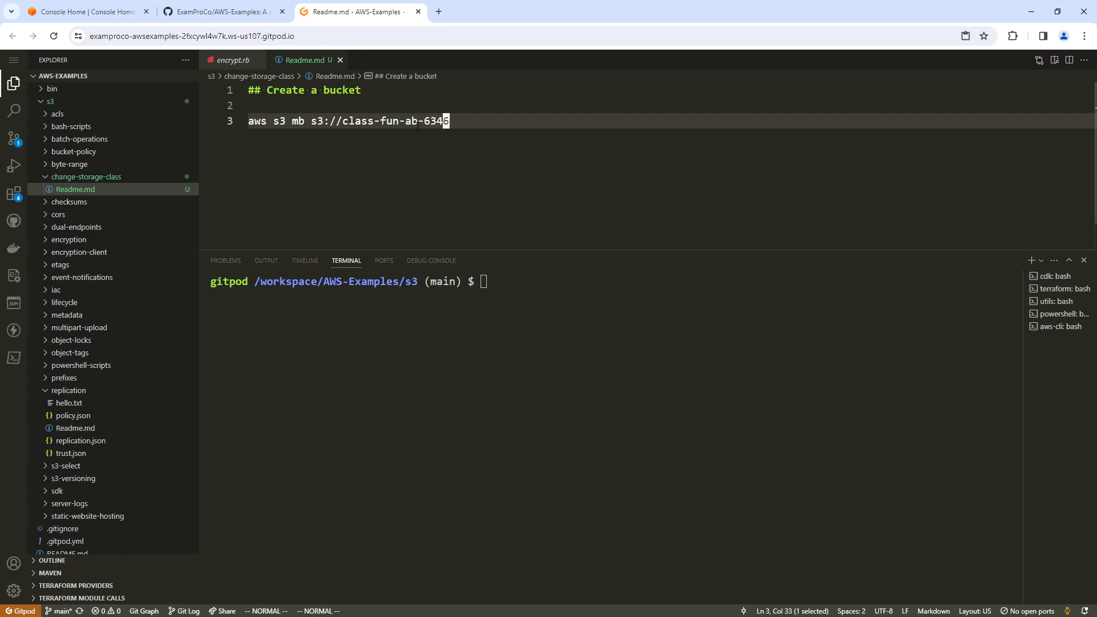
Copy the bucket creation command from Readme.md and run it in the terminal.
click(230, 123)
right_click(270, 121)
click(341, 330)
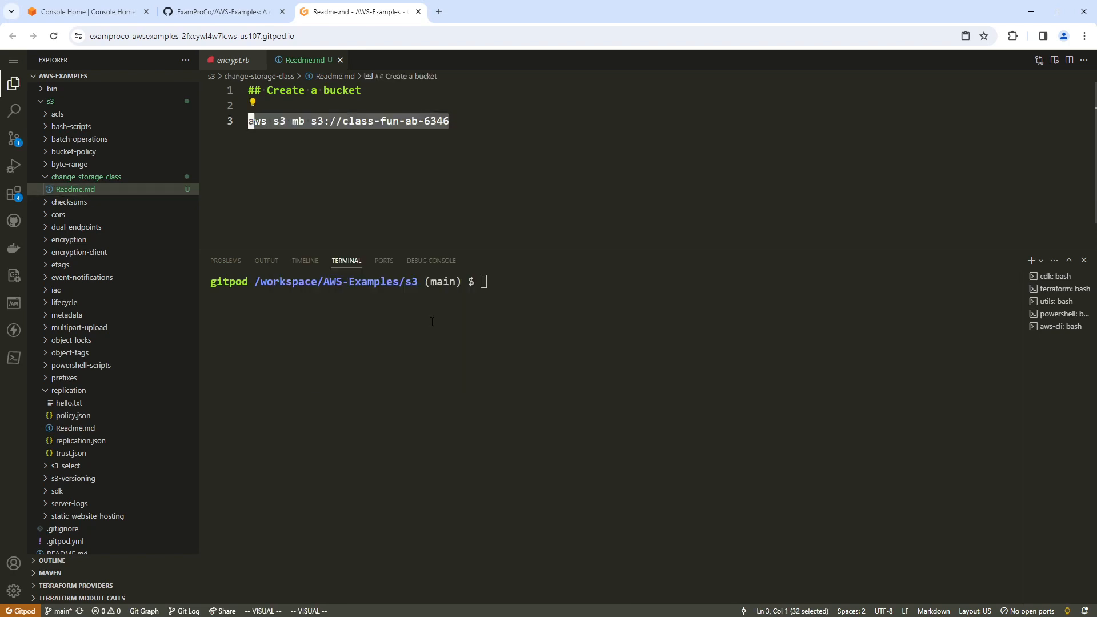
right_click(566, 308)
key(Return)
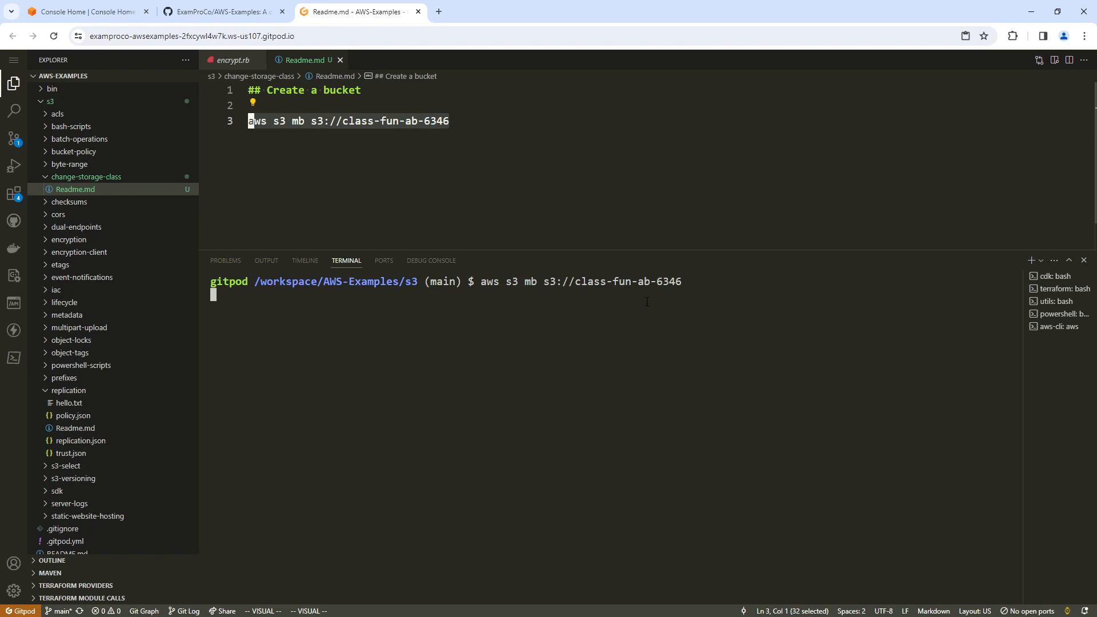
Add the heading "## Create a file" below the bucket command, separated by a blank line.
click(433, 121)
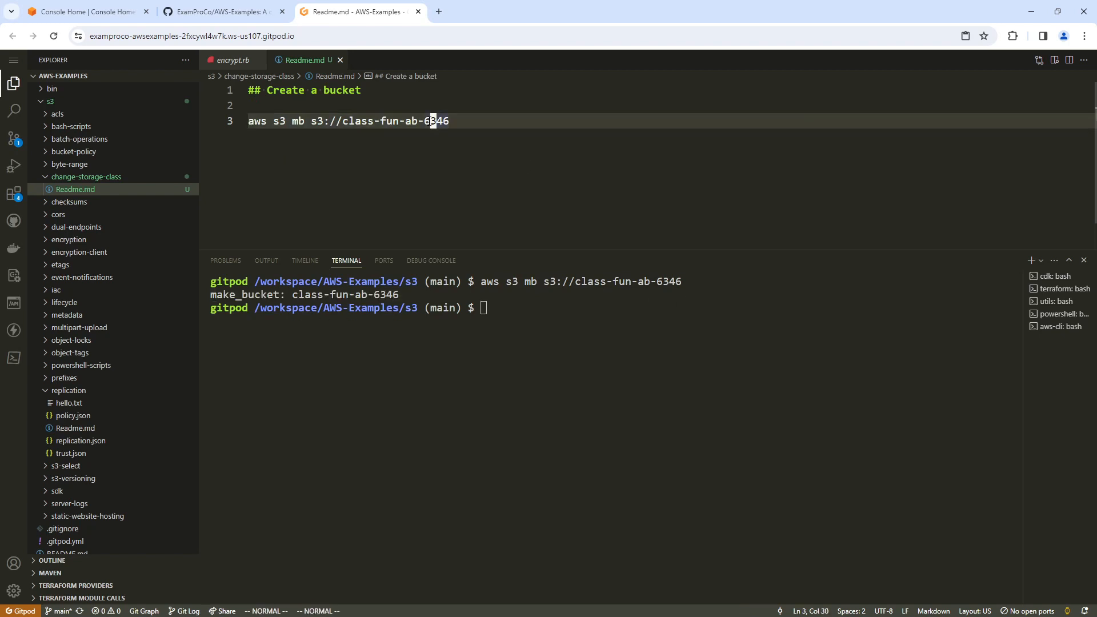
key(o)
key(Return)
text(## Create a file)
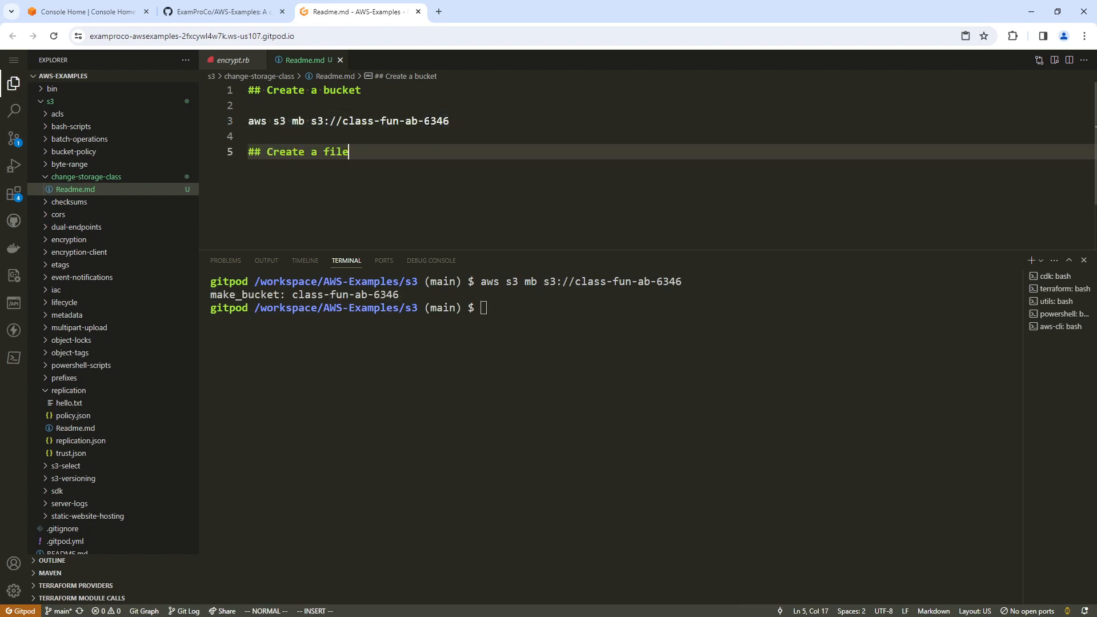
key(Return)
key(Escape)
click(403, 135)
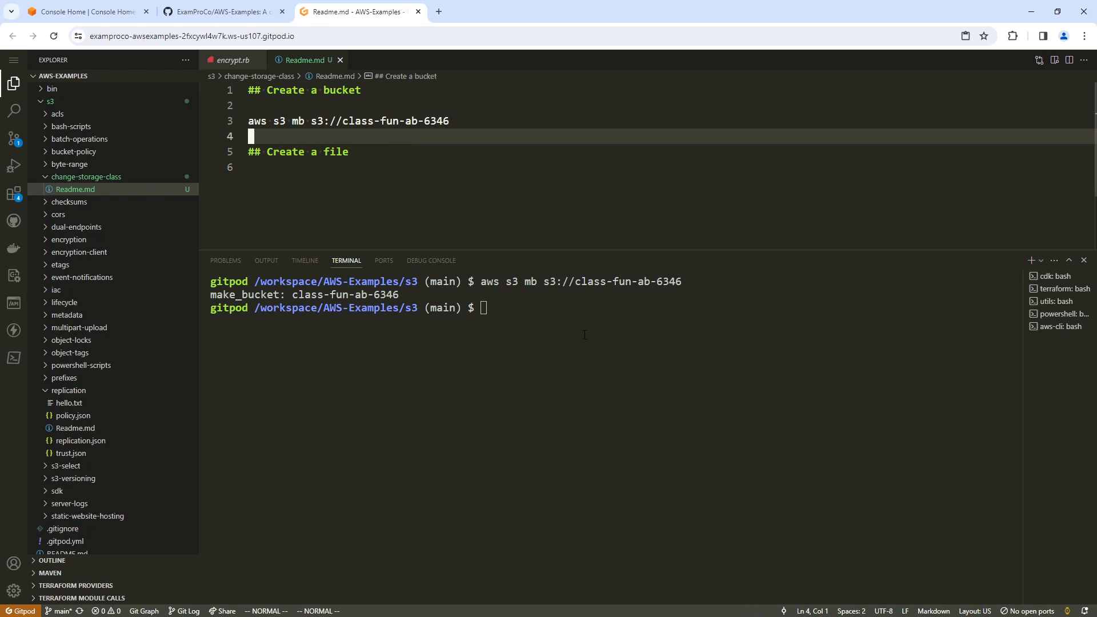
Add the command echo "Hello World" > hello.txt under the file heading.
click(324, 152)
key(o)
key(Return)
text(t)
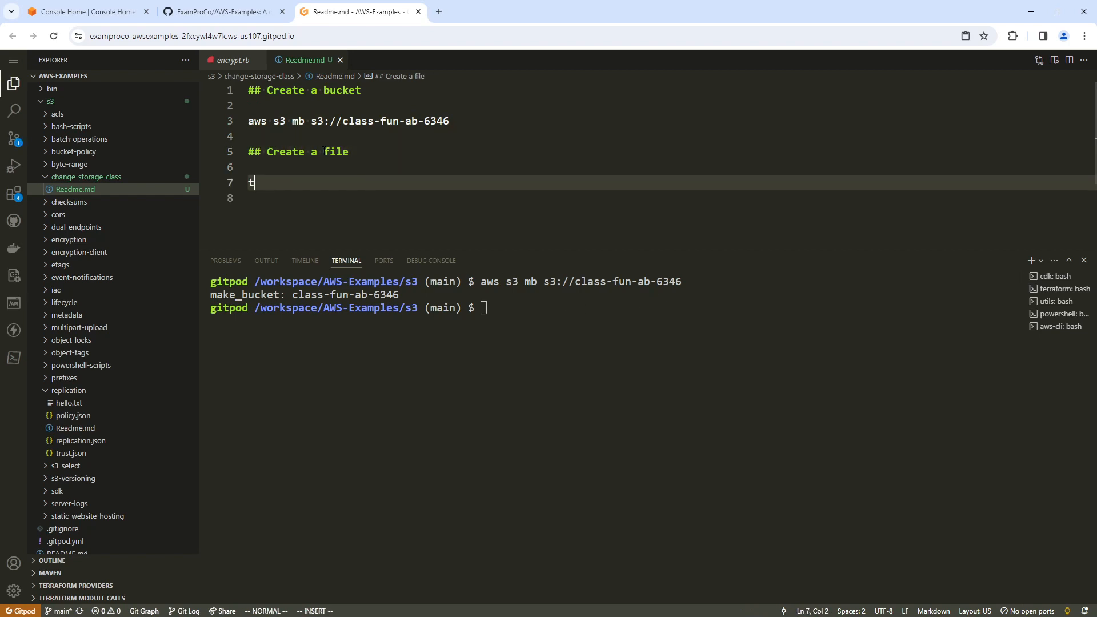
text(ouch)
key(Escape)
key(k)
key(j)
key(c)
key(c)
text(echo "Hello World )
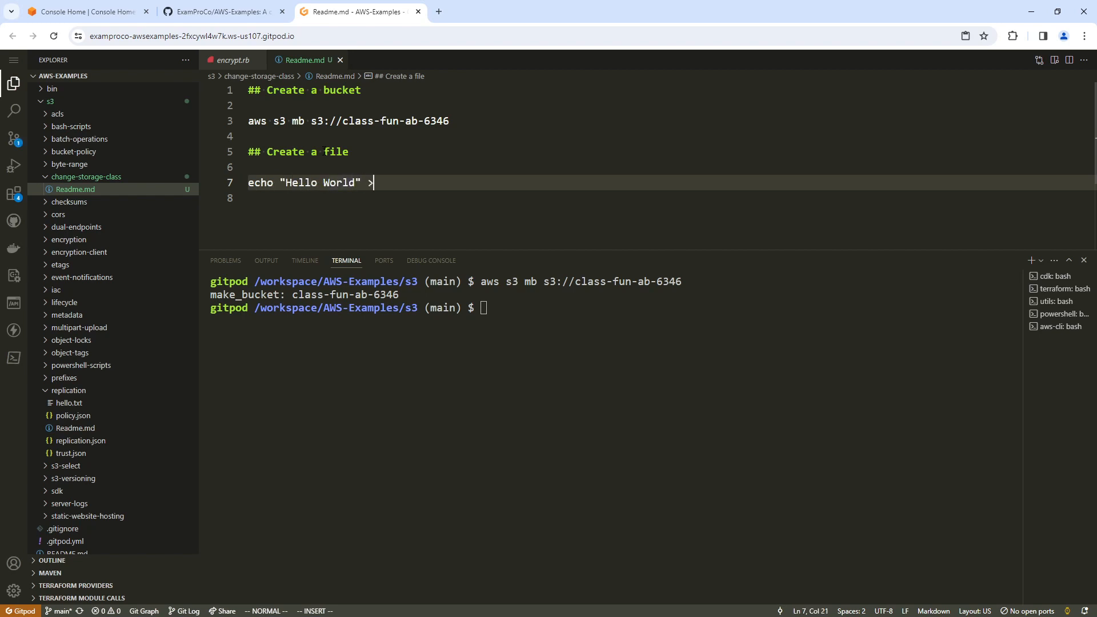
text(" > hello.txt)
key(Return)
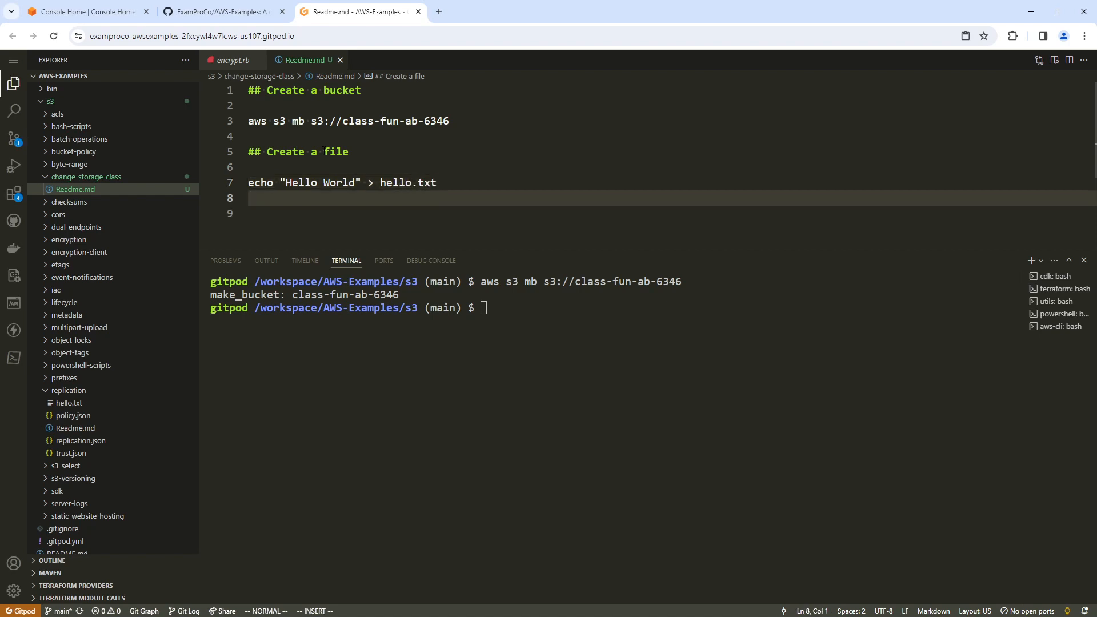
Add the command "aws s3 cp hello.txt s3://class-fun-ab-6346" below the echo line.
text(aws s3 cp hello.txt s3:/)
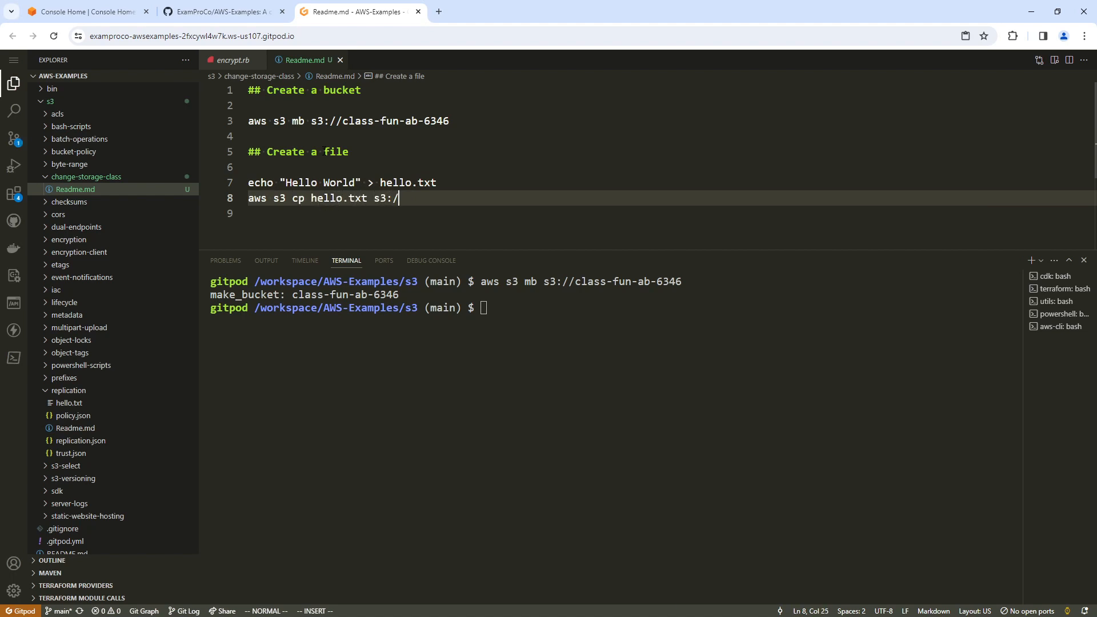
text(/class-fun-ab-6346)
drag(513, 198, 237, 186)
click(320, 169)
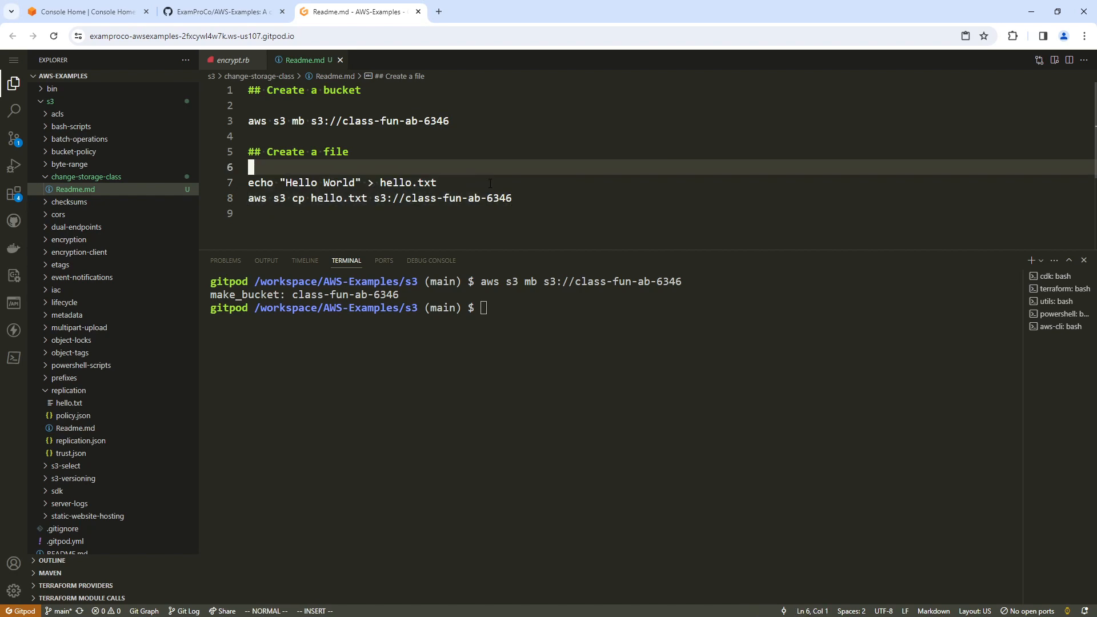
Change the terminal's working directory to change-storage-class and clear its output.
drag(438, 182, 275, 184)
click(452, 318)
text(cd c)
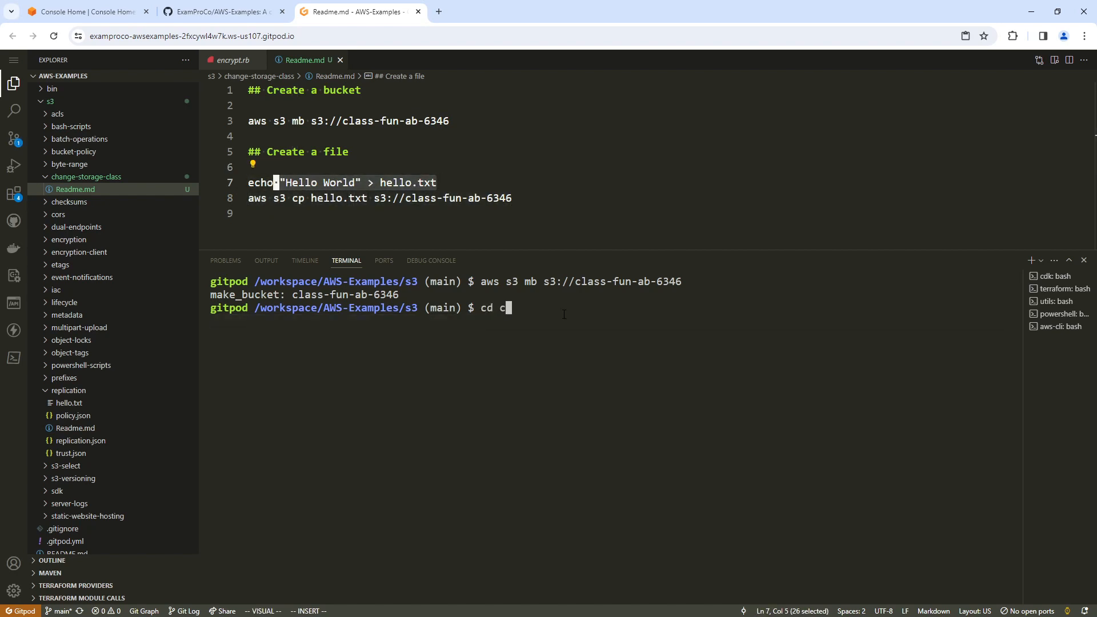
text(h)
key(ctrl+c)
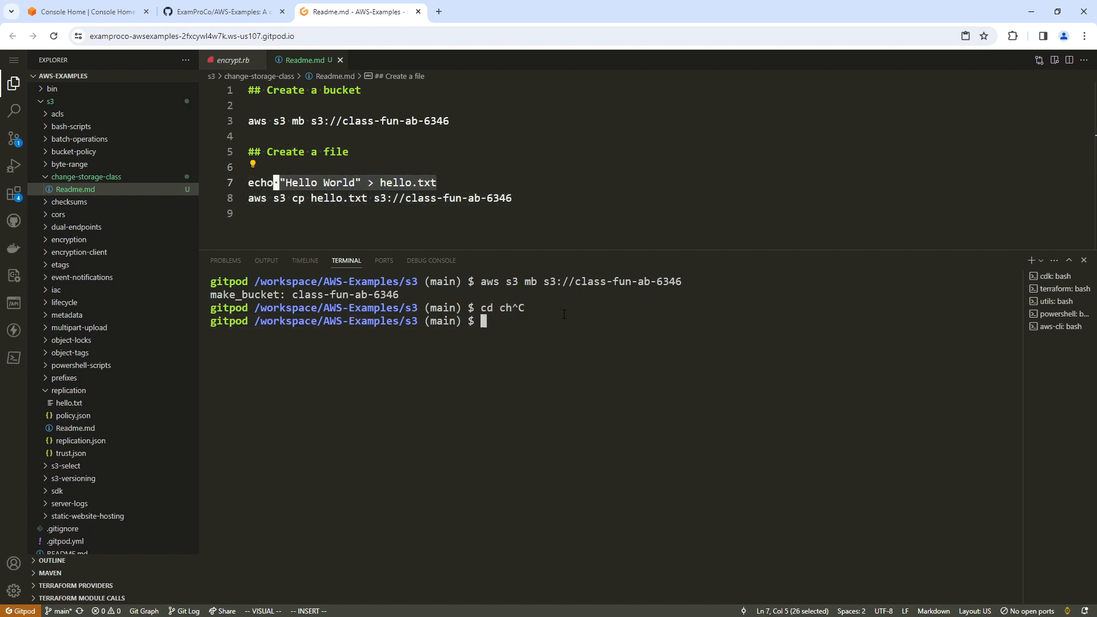
text(ls)
key(Return)
text(cd chn)
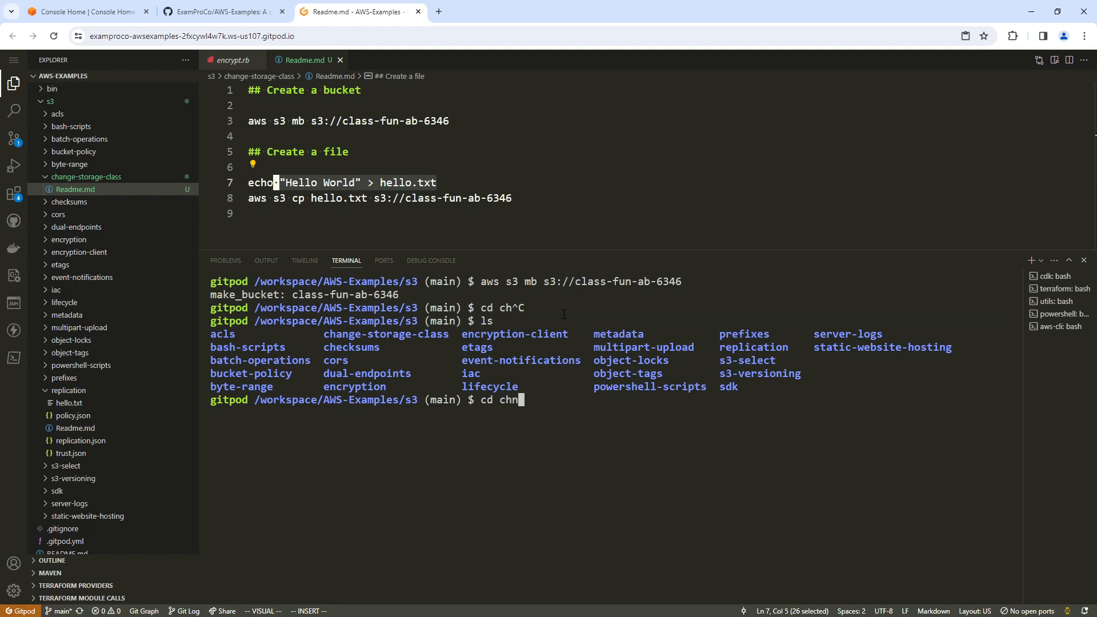
key(Tab)
key(Return)
text(clear)
key(Return)
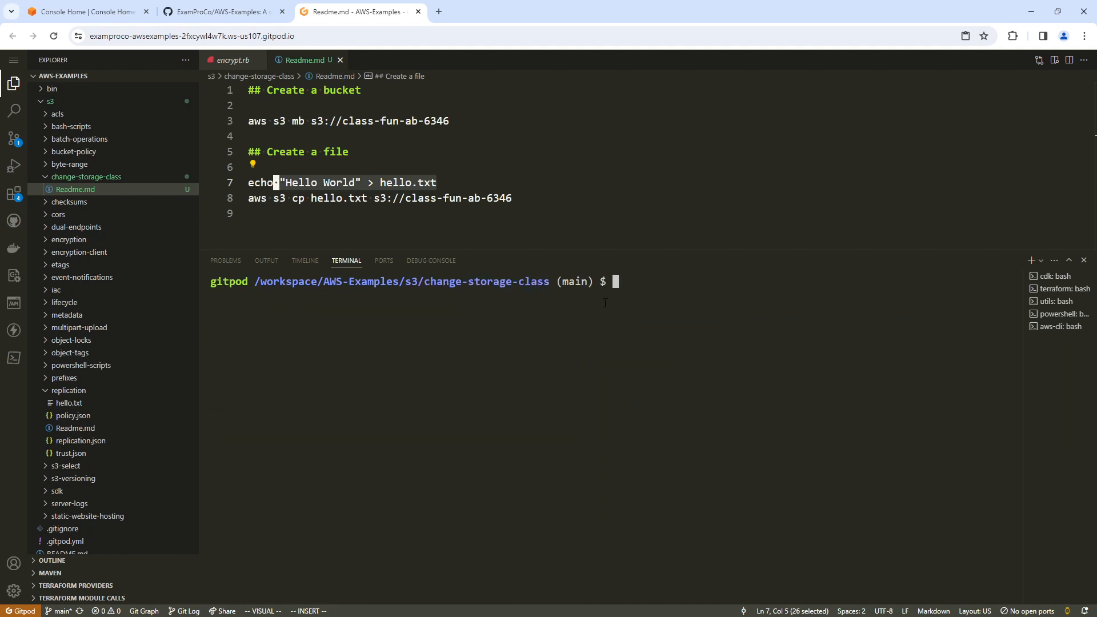
Try to copy the echo command from Readme.md into the terminal and run it.
click(440, 174)
drag(440, 181, 250, 183)
key(ctrl+c)
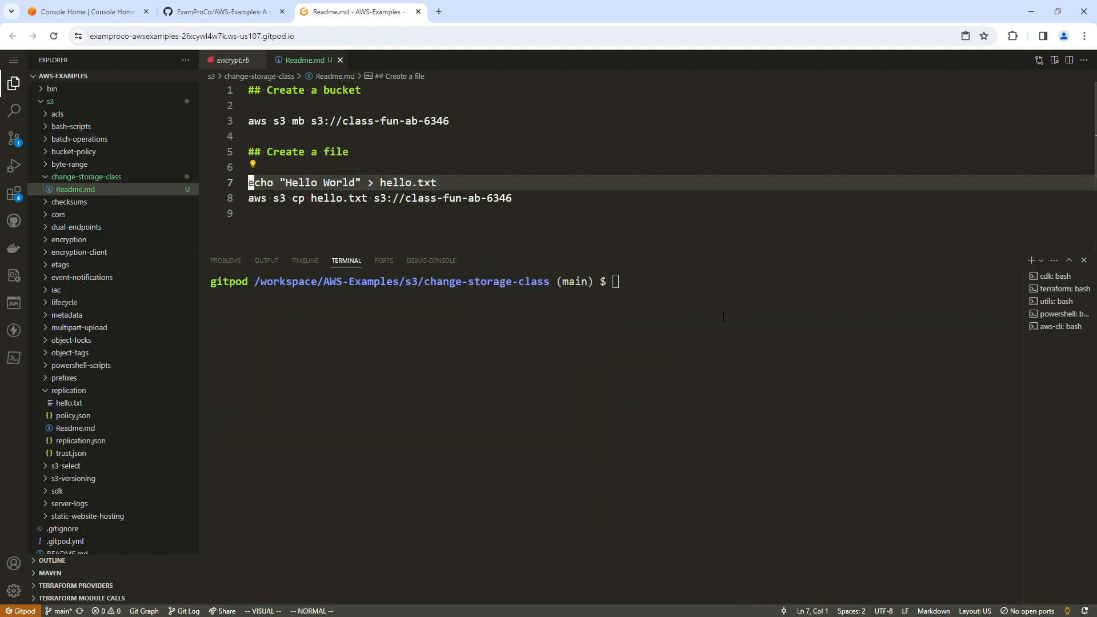
right_click(617, 294)
key(Return)
key(ctrl+c)
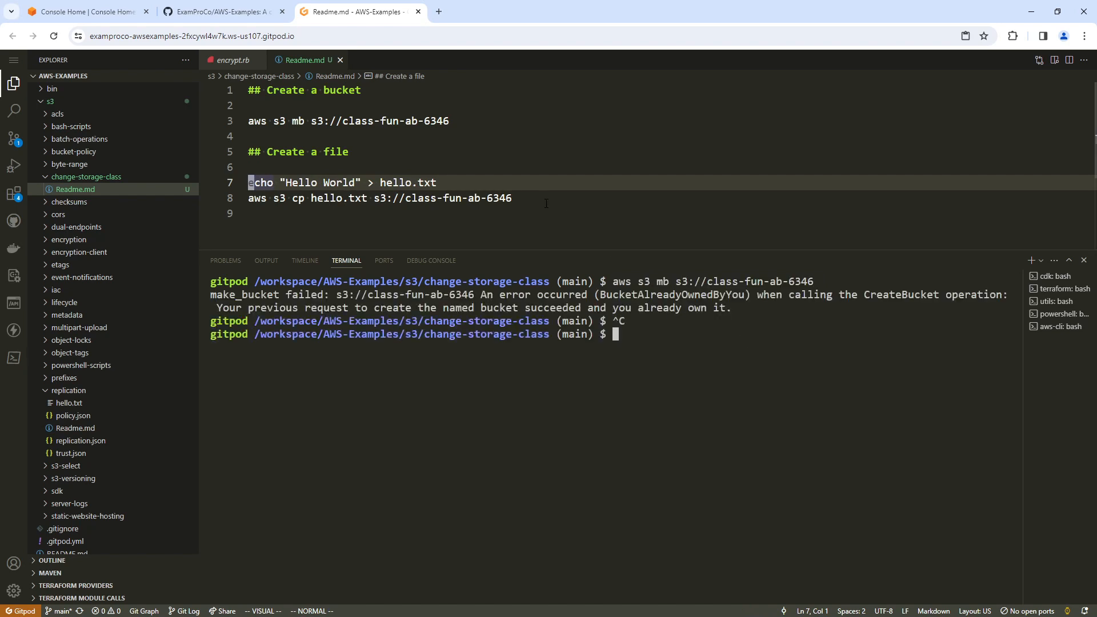
Copy the line echo "Hello World" > hello.txt from Readme.md and run it in the terminal.
drag(440, 183, 250, 182)
right_click(299, 185)
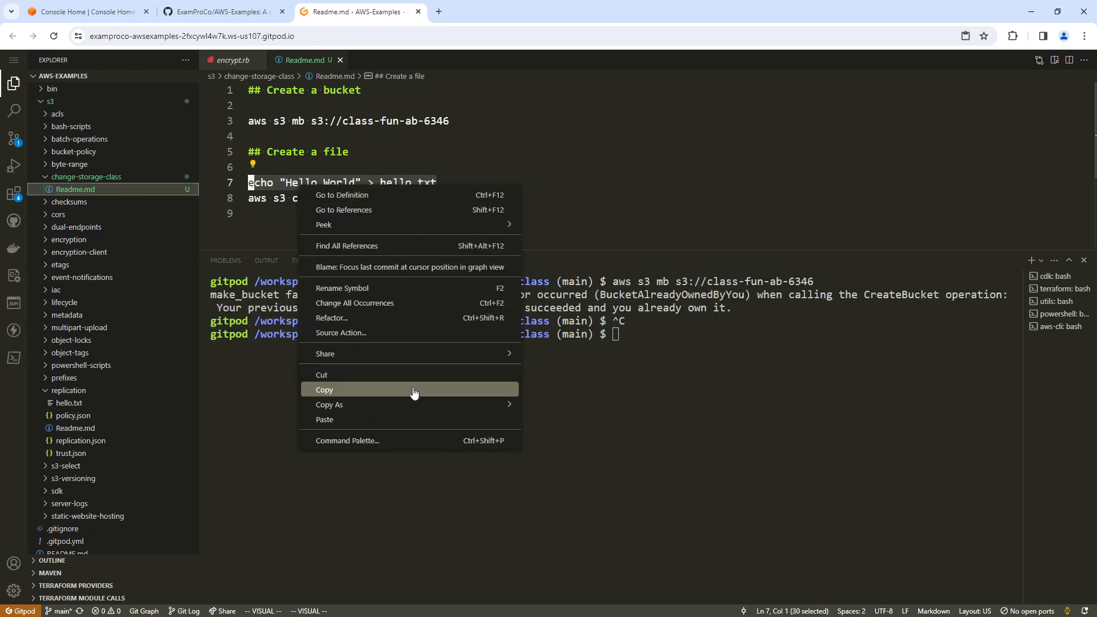
click(413, 392)
right_click(617, 334)
key(Return)
Copy the "aws s3 cp" line from Readme.md and run it to upload hello.txt to the class-fun-ab-6346 bucket.
drag(511, 198, 241, 200)
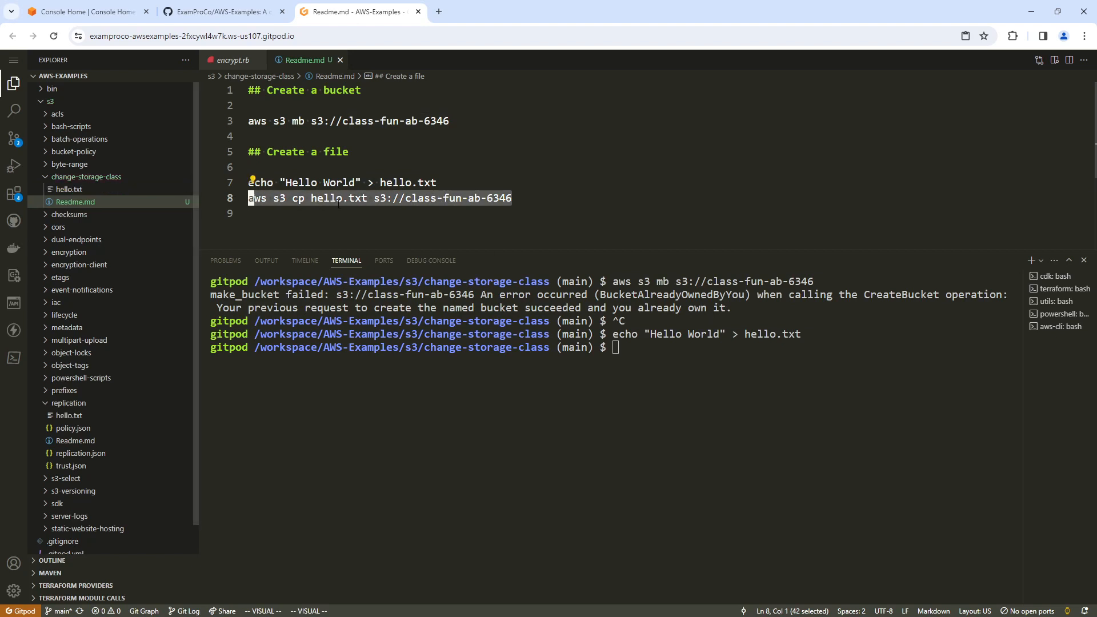
right_click(321, 199)
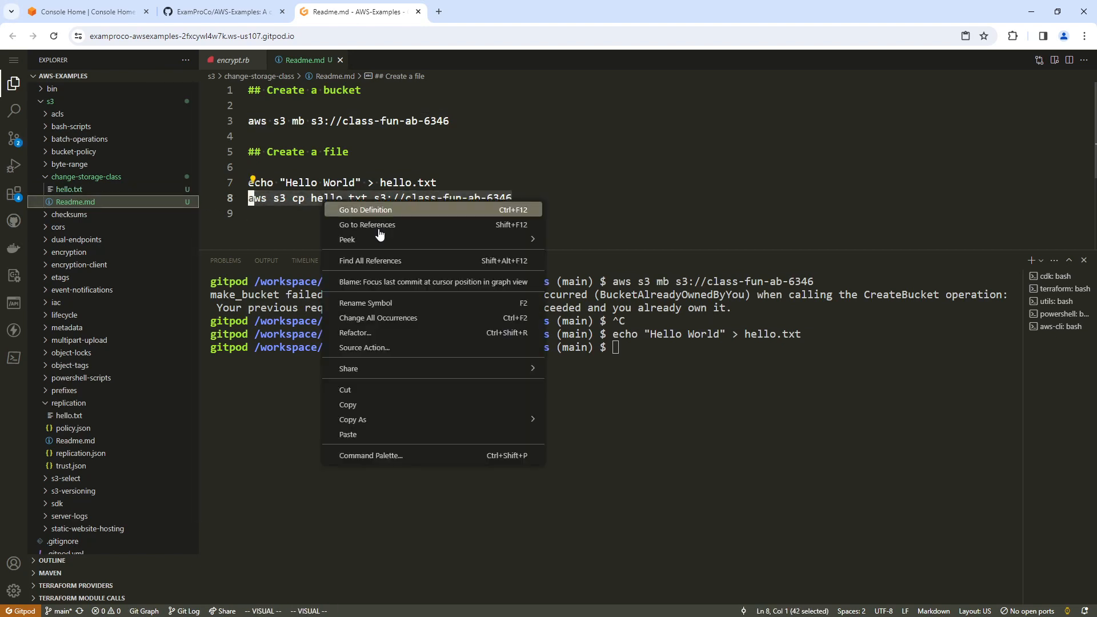
click(404, 403)
right_click(692, 370)
key(Return)
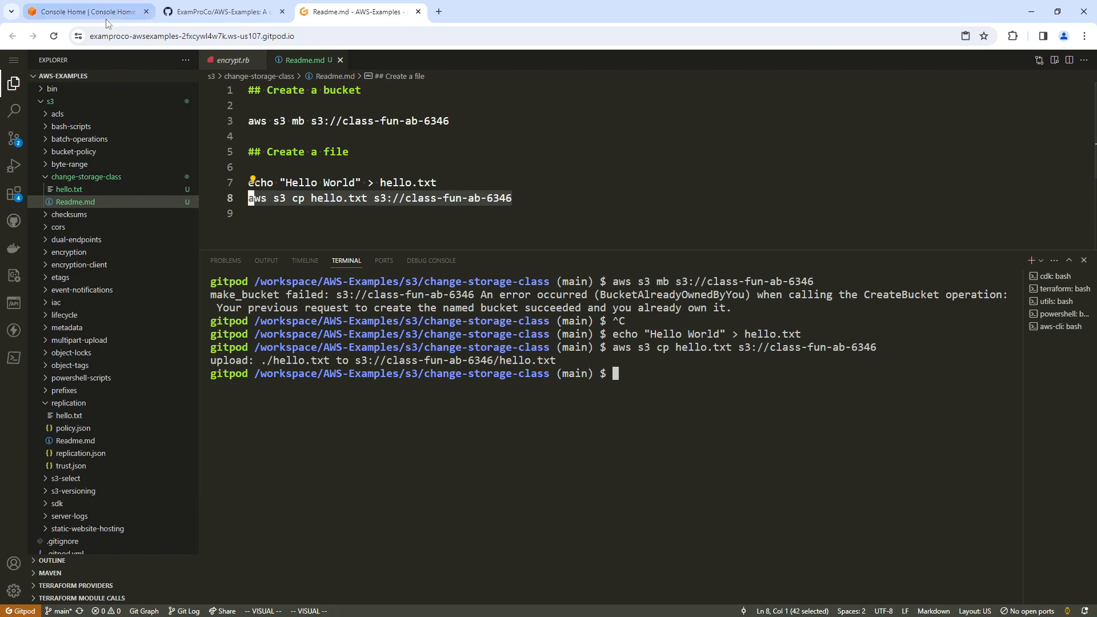
Switch to the AWS console and open the S3 service.
click(85, 12)
click(216, 173)
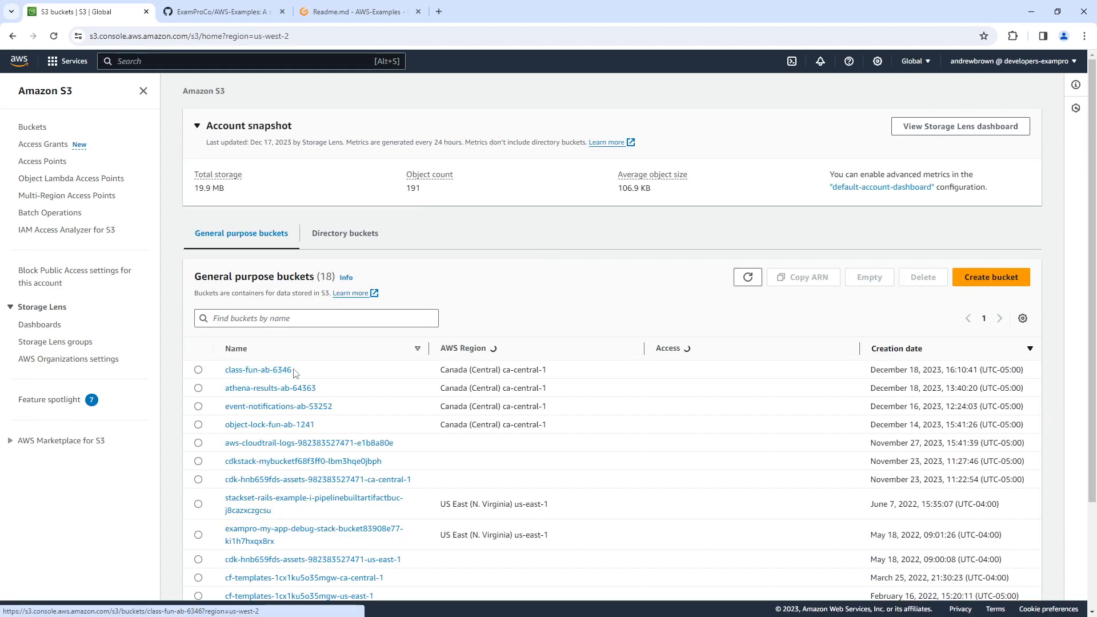
Open hello.txt in the class-fun-ab-6346 bucket and open its storage class for editing.
click(288, 370)
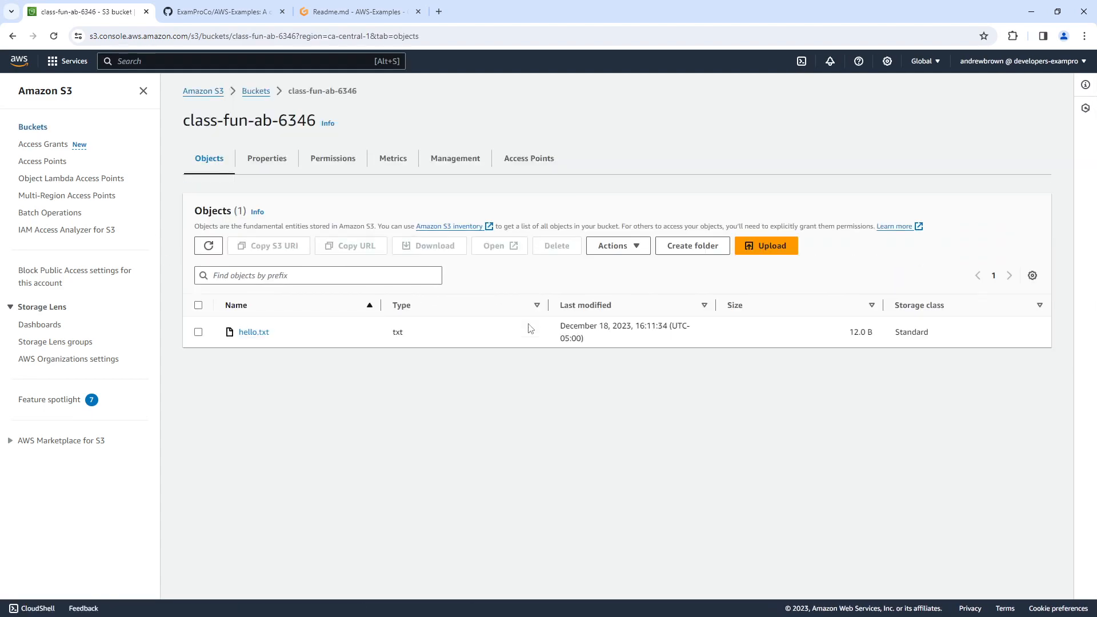
click(273, 337)
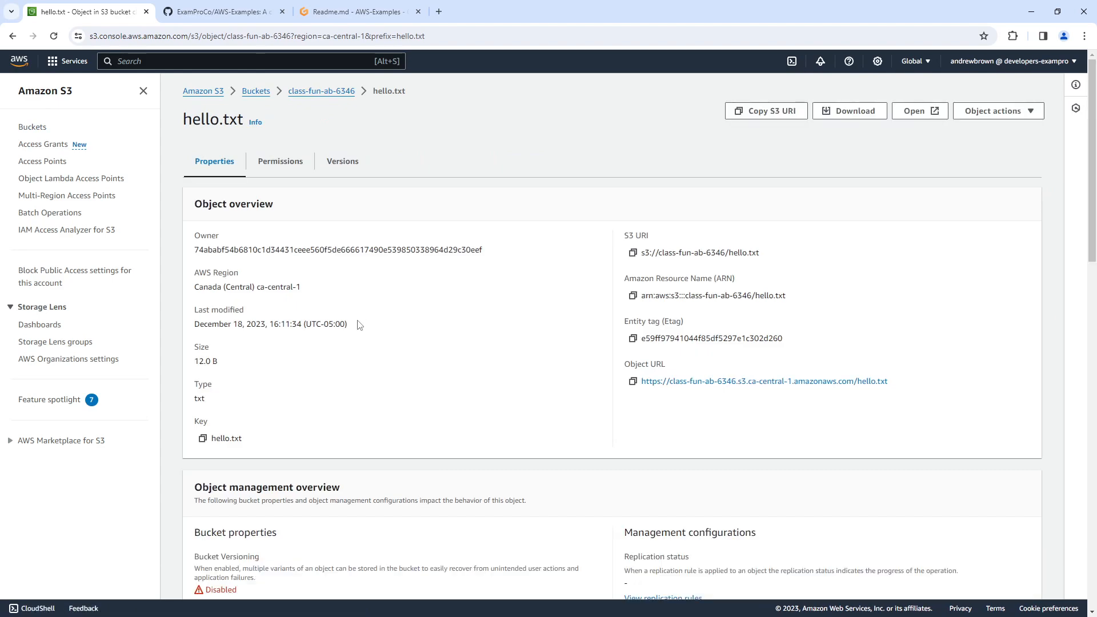
scroll(359, 325, down, 5)
scroll(343, 345, down, 4)
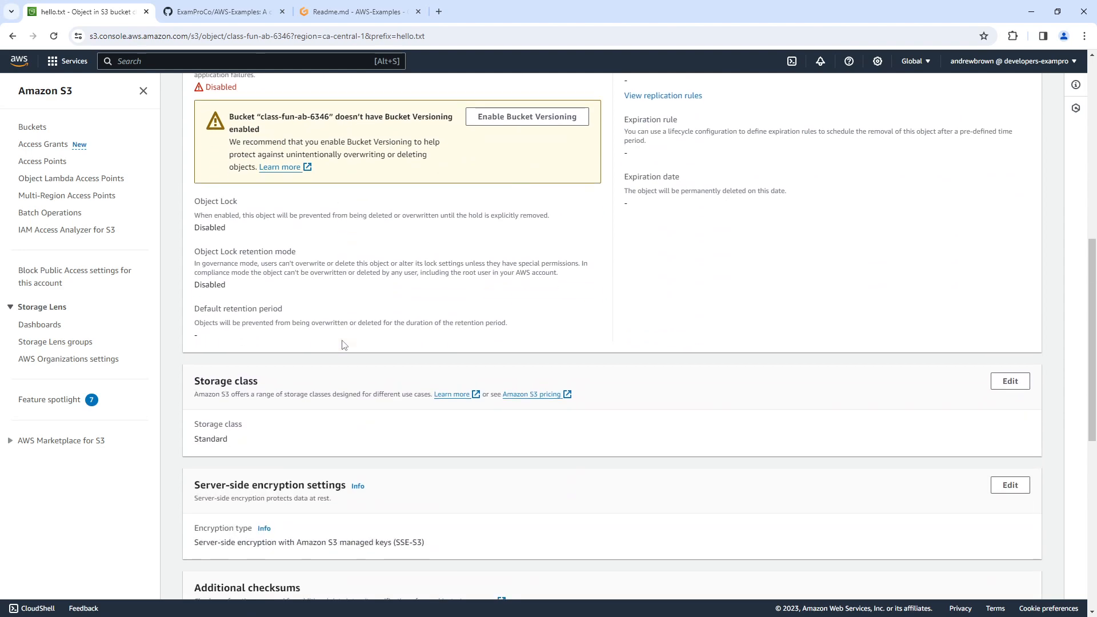
click(1009, 371)
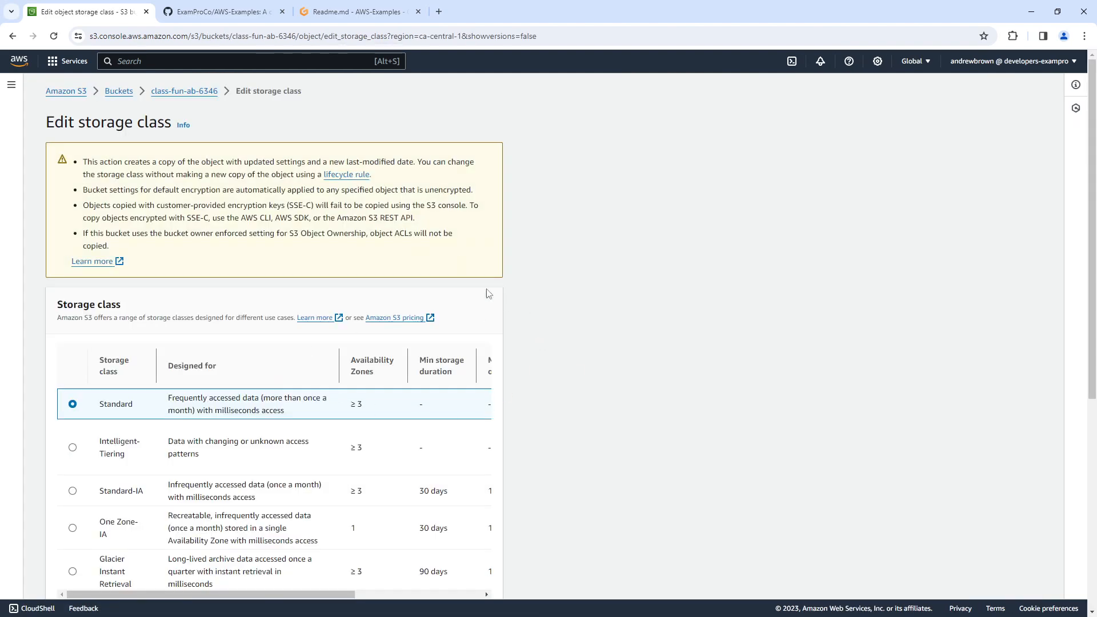
Examine the available storage classes for hello.txt, widening the Storage class column to read the full names.
scroll(485, 419, down, 5)
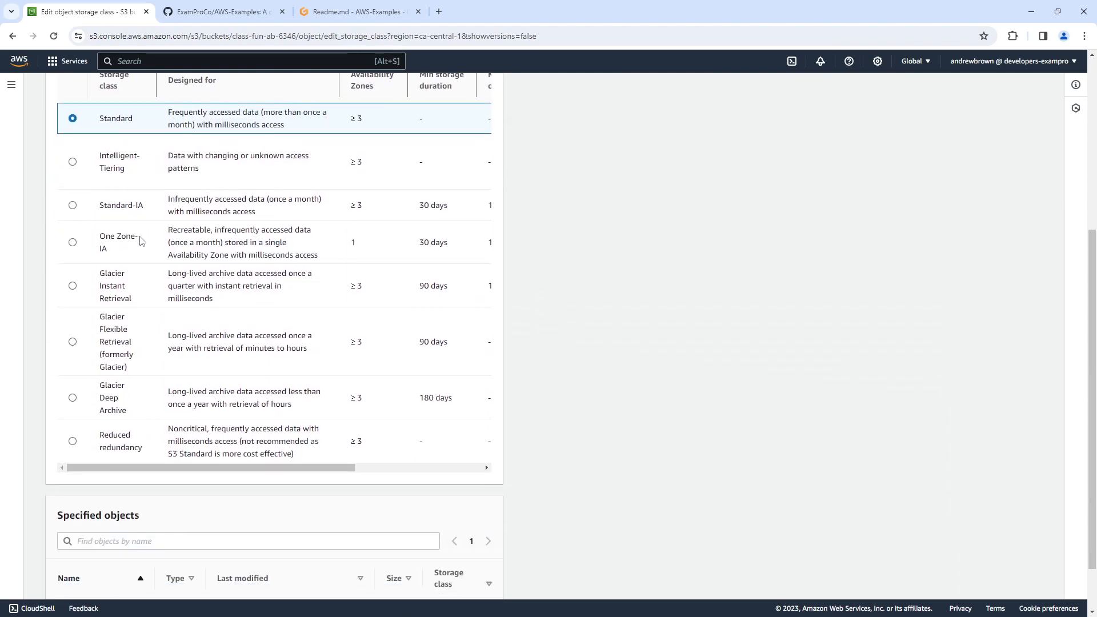
scroll(200, 331, down, 1)
scroll(198, 331, up, 2)
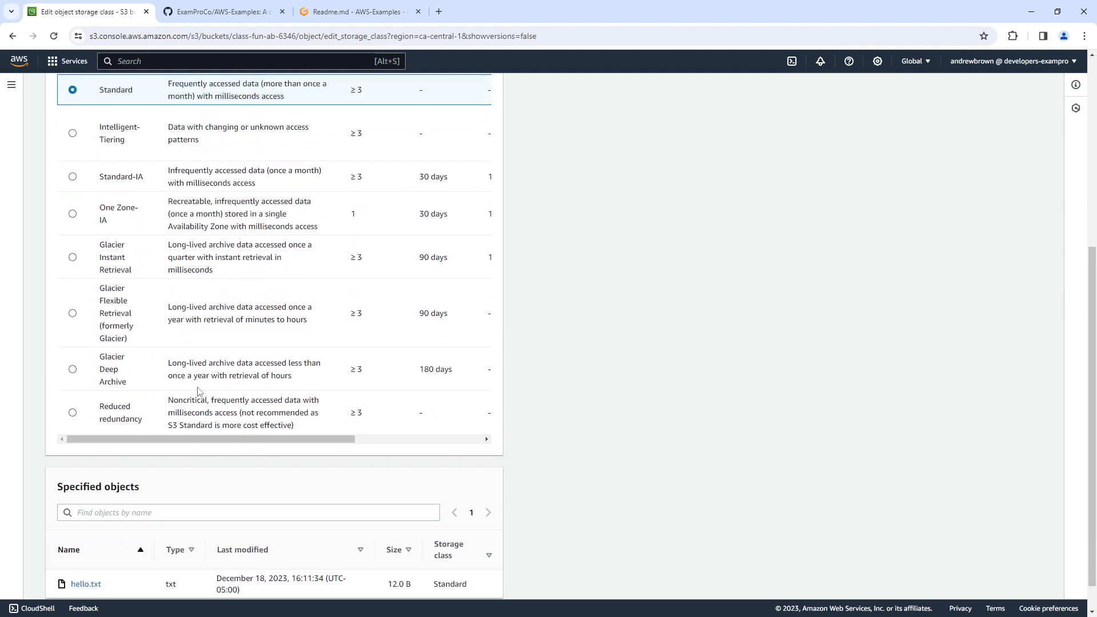
scroll(205, 356, down, 2)
scroll(222, 314, up, 6)
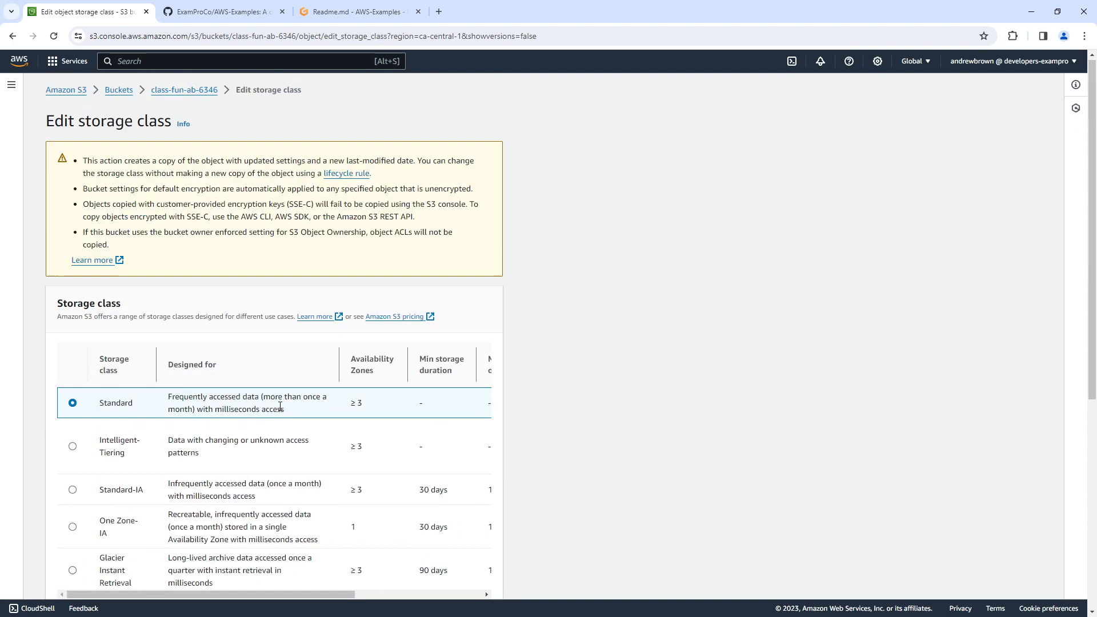
scroll(258, 327, down, 2)
scroll(258, 326, up, 1)
drag(155, 247, 270, 246)
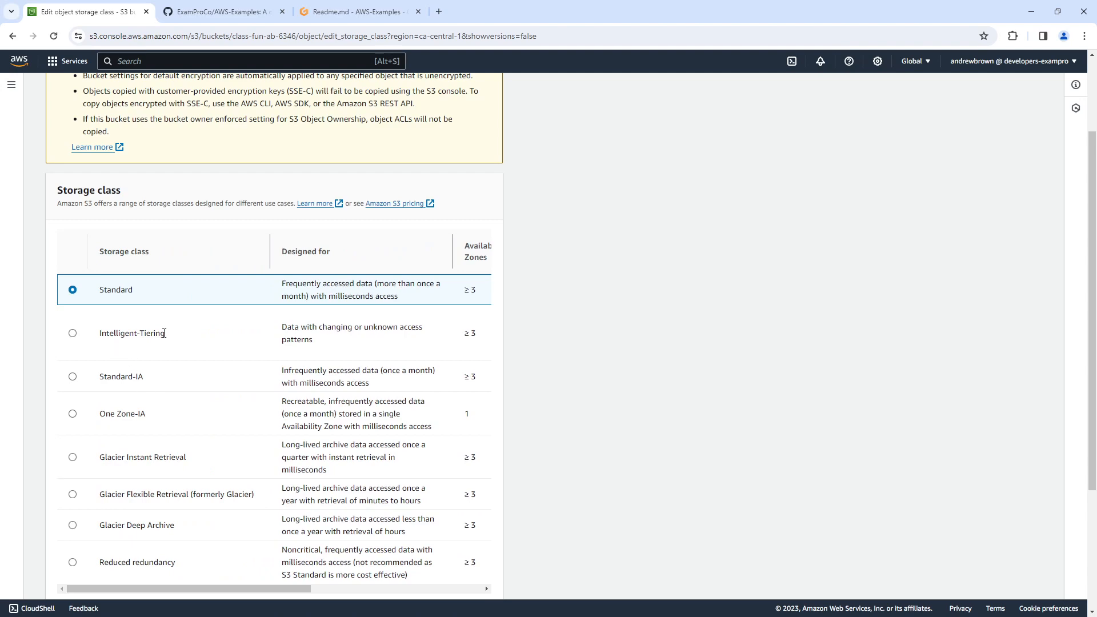
click(72, 334)
scroll(627, 393, down, 3)
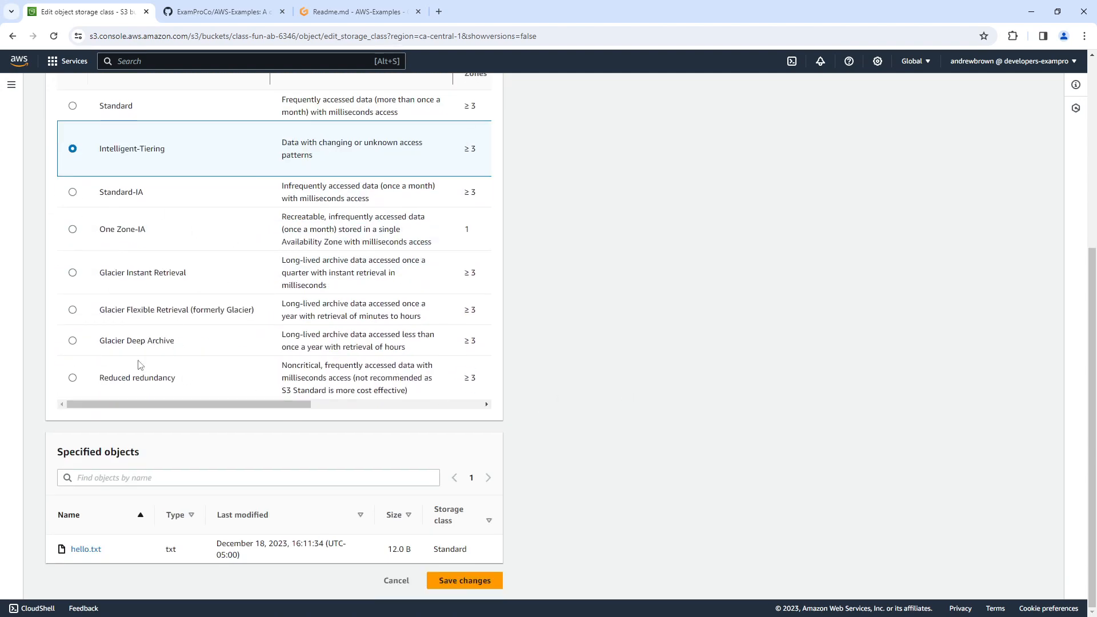
scroll(140, 364, up, 4)
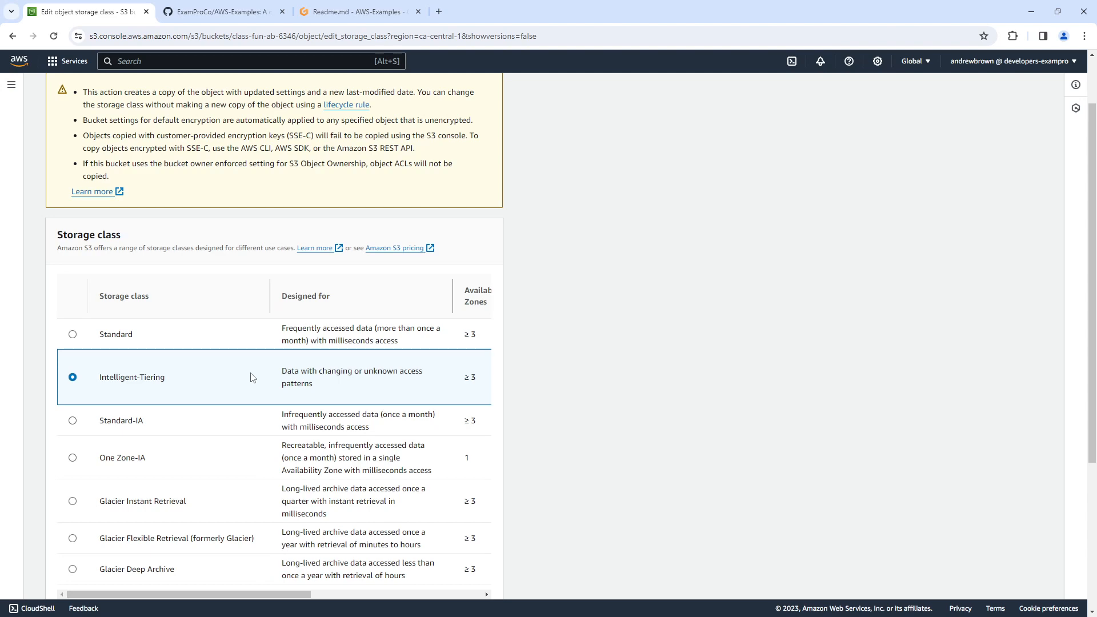
click(72, 332)
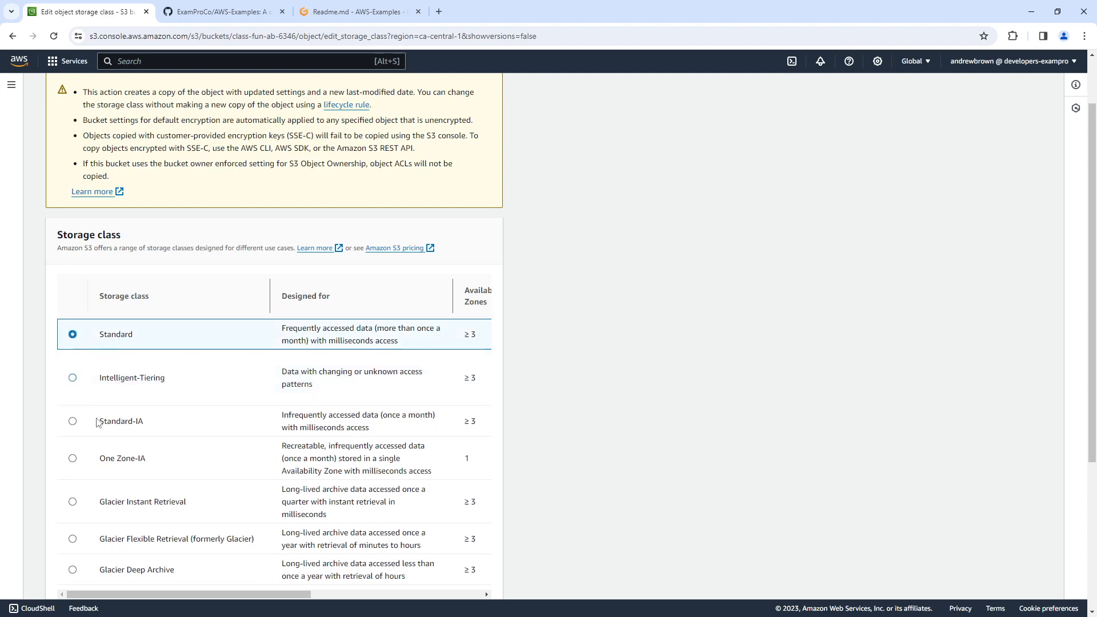
scroll(463, 377, up, 1)
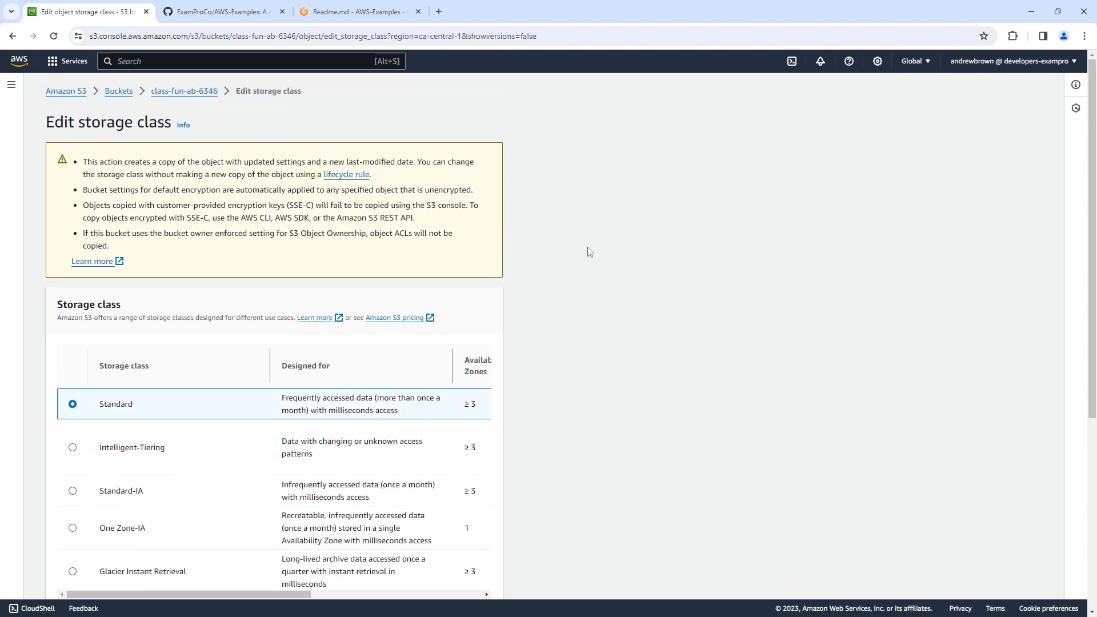
click(12, 36)
Examine the class-fun-ab-6346 bucket's properties, permissions, metrics and management settings for a storage class option.
click(121, 94)
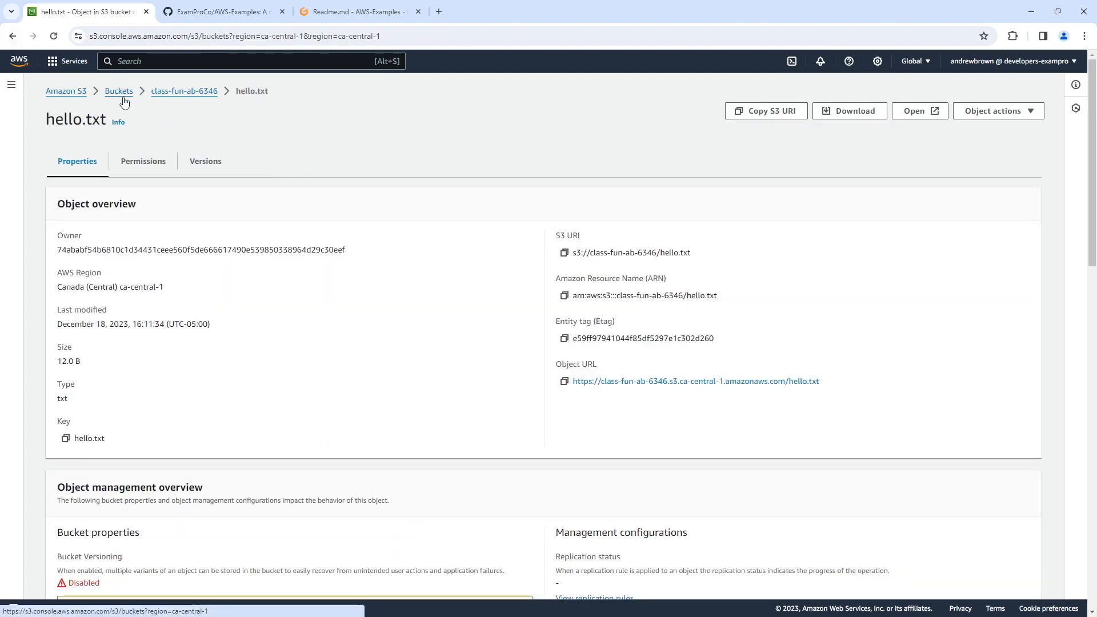
click(124, 368)
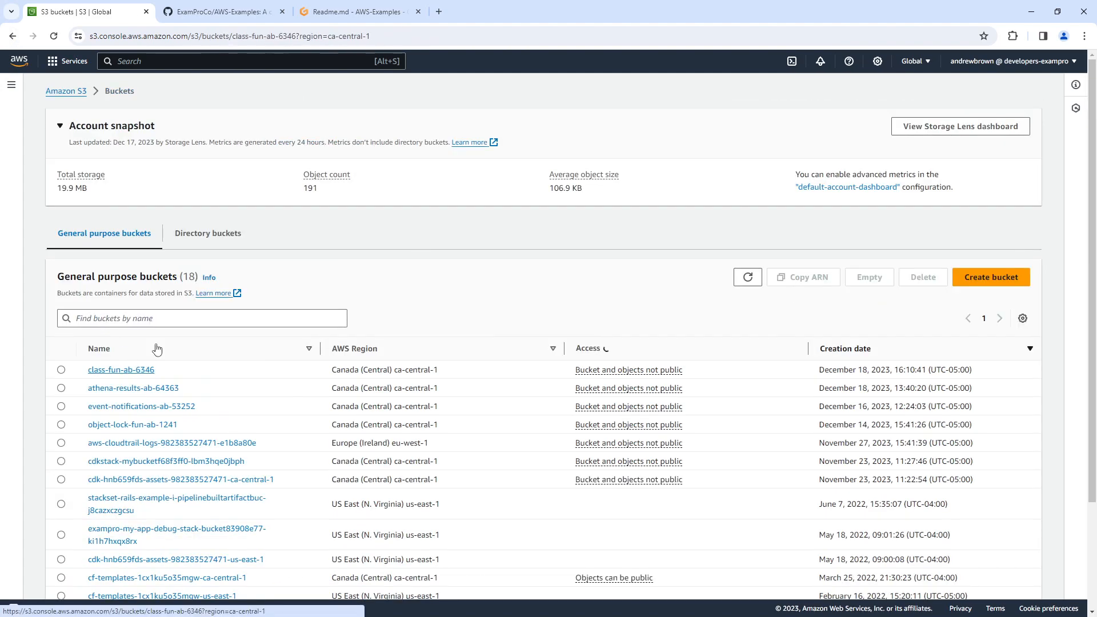
click(120, 163)
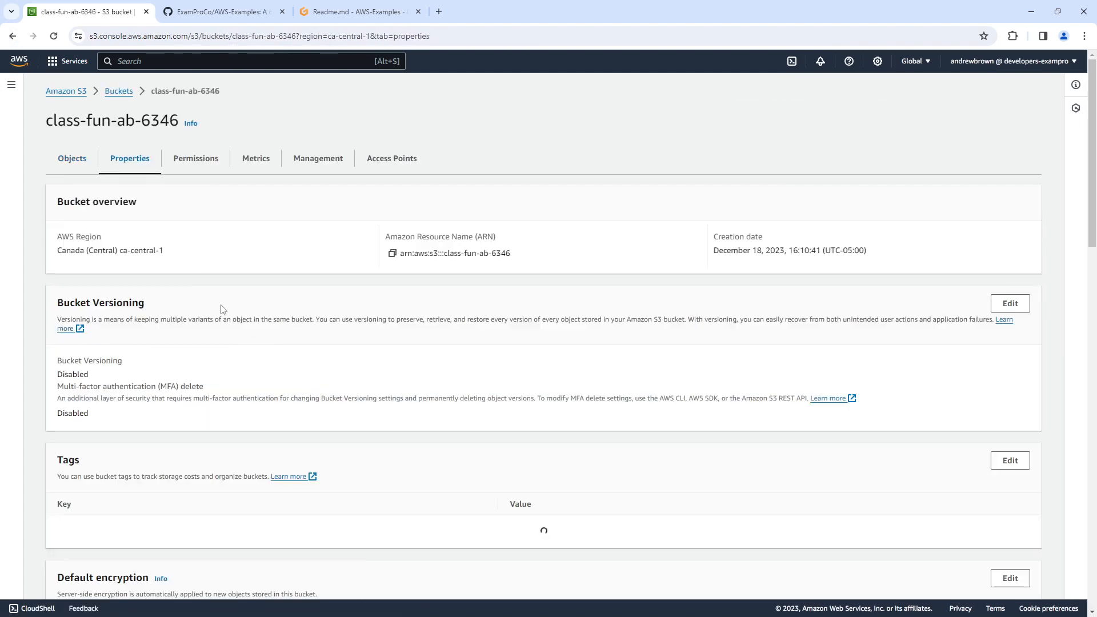
scroll(244, 372, down, 11)
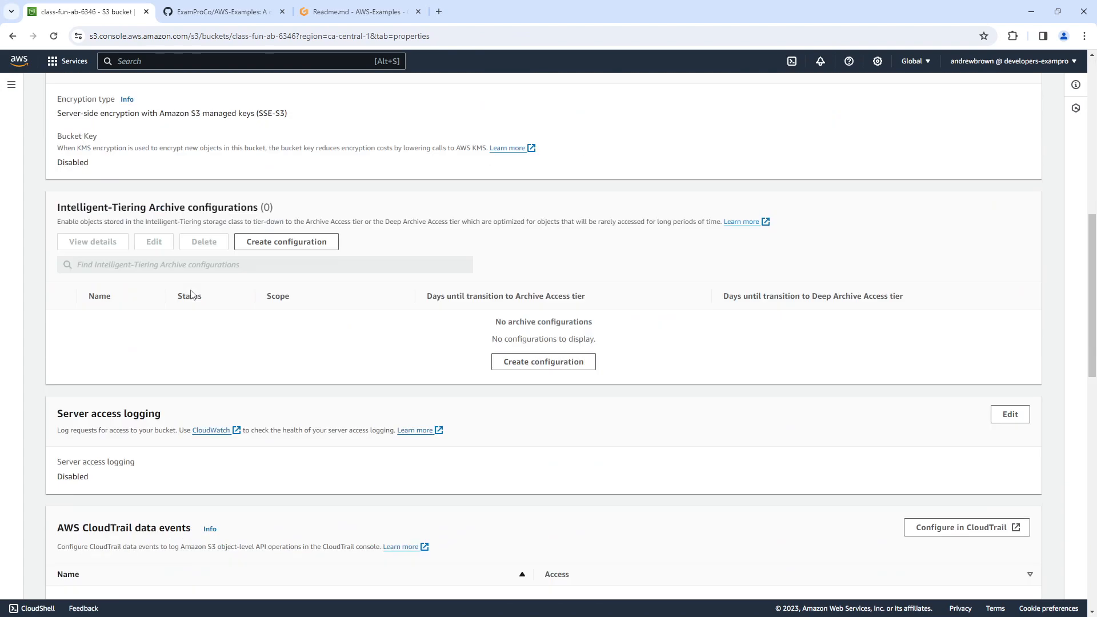
scroll(183, 324, down, 12)
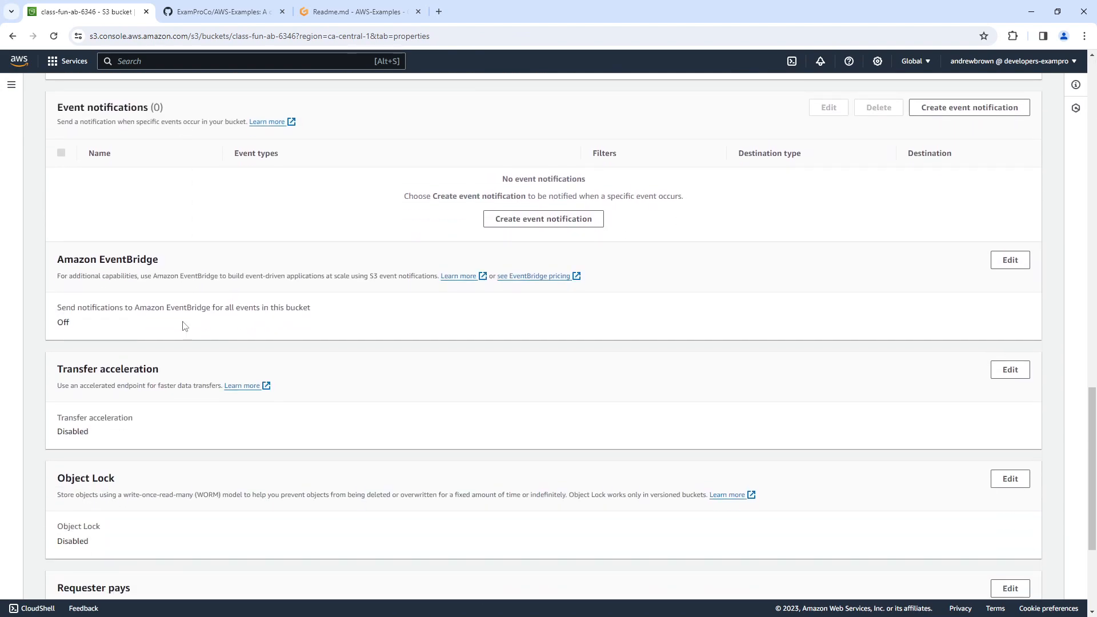
scroll(192, 336, up, 20)
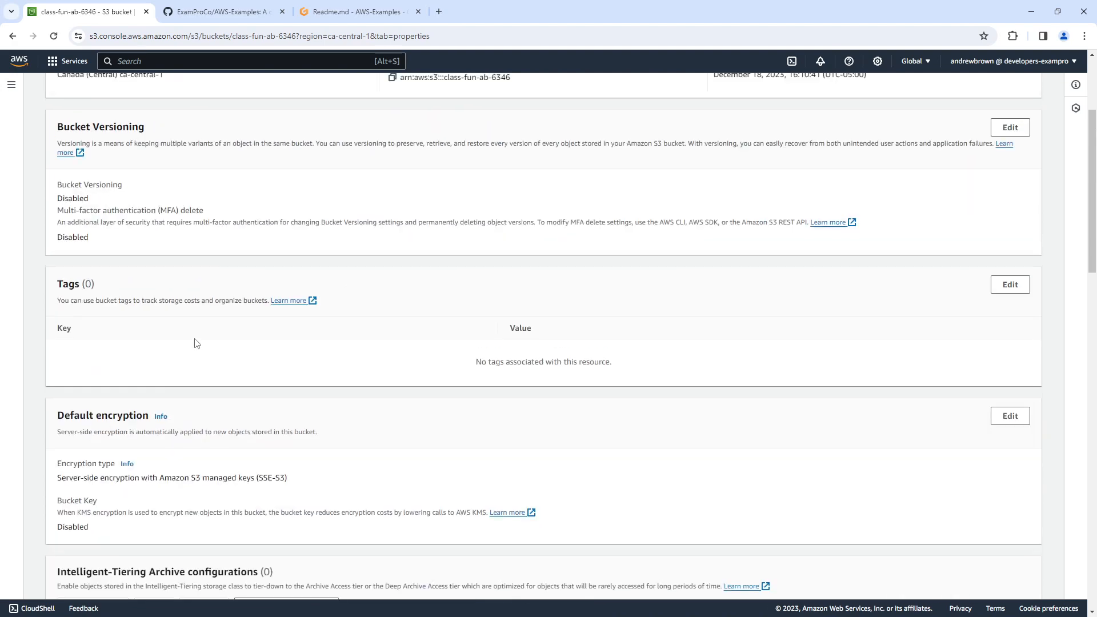
click(211, 164)
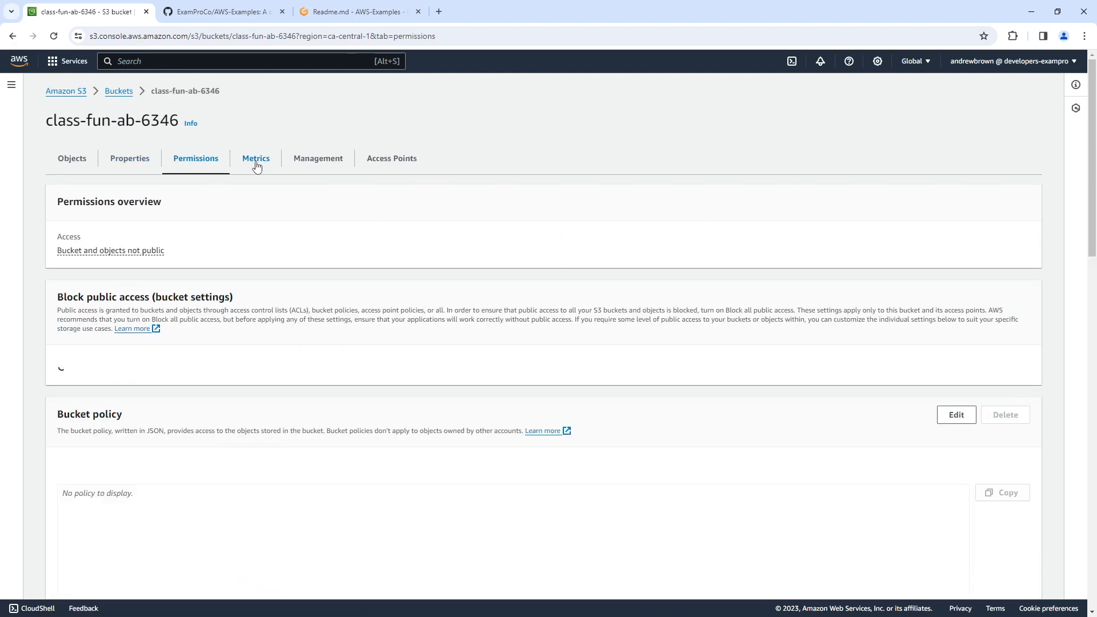
click(256, 162)
click(318, 161)
scroll(269, 380, down, 3)
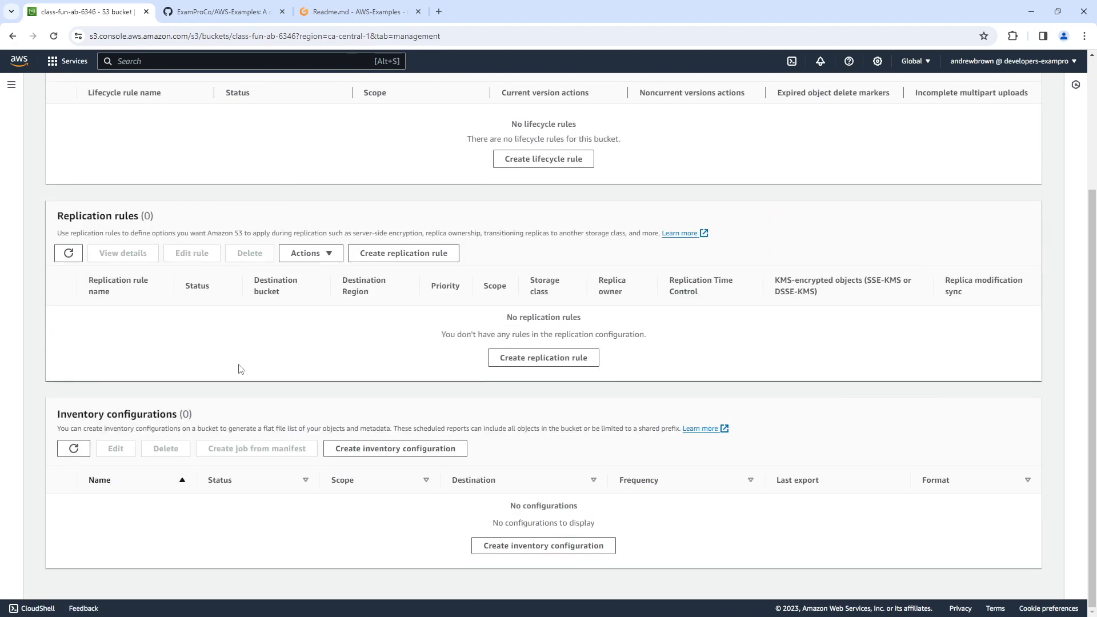
scroll(240, 367, up, 3)
Reopen hello.txt from the bucket's objects and check its storage class section.
click(88, 169)
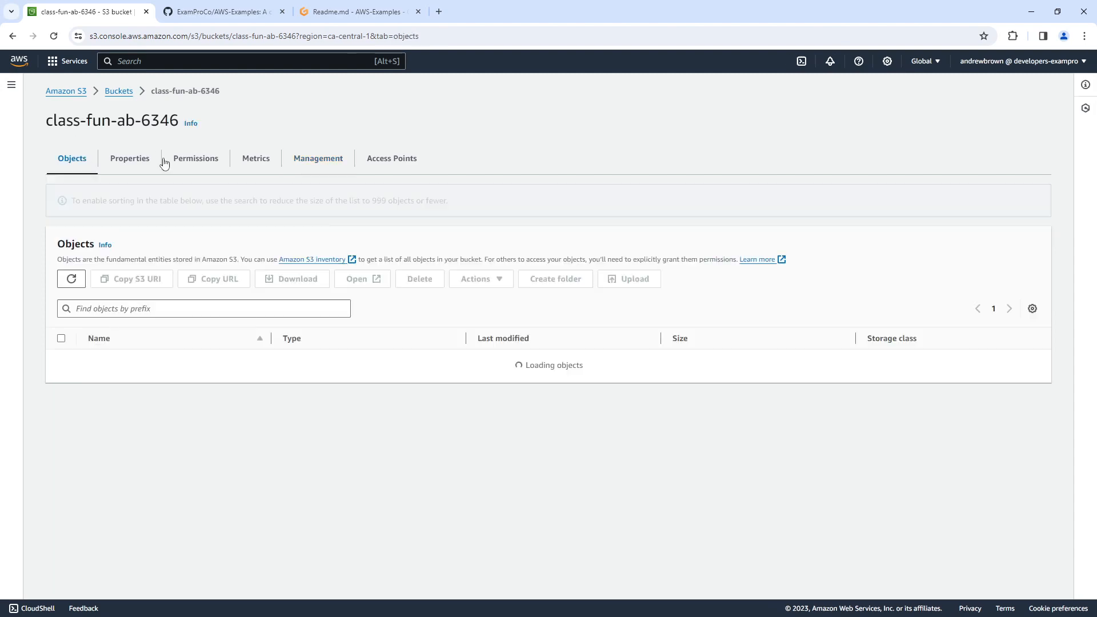
click(117, 325)
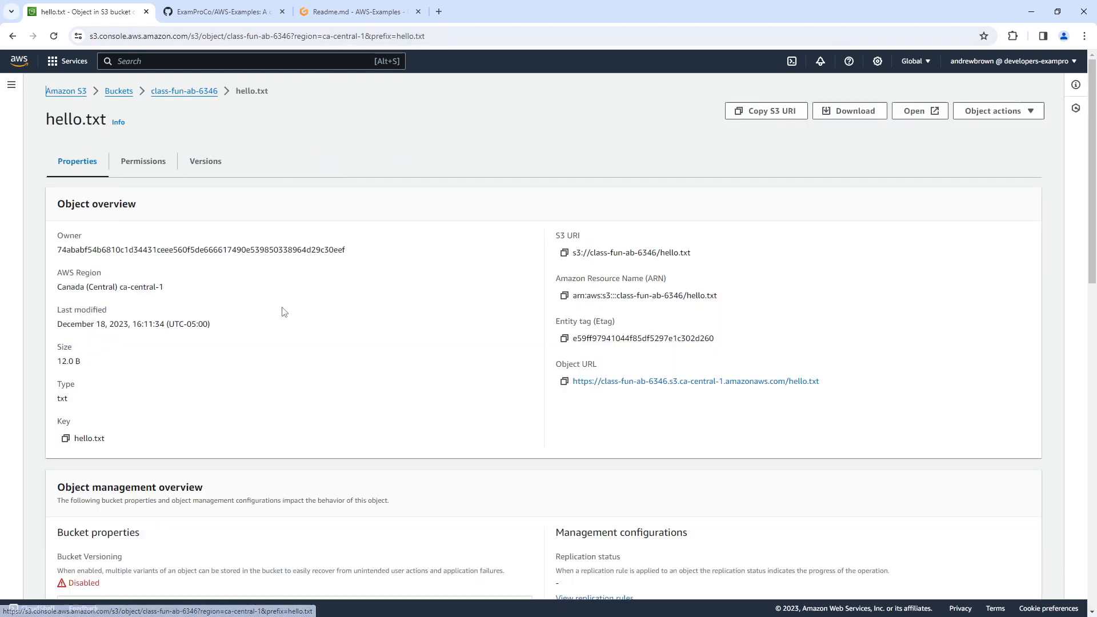
scroll(211, 293, down, 5)
scroll(246, 334, down, 3)
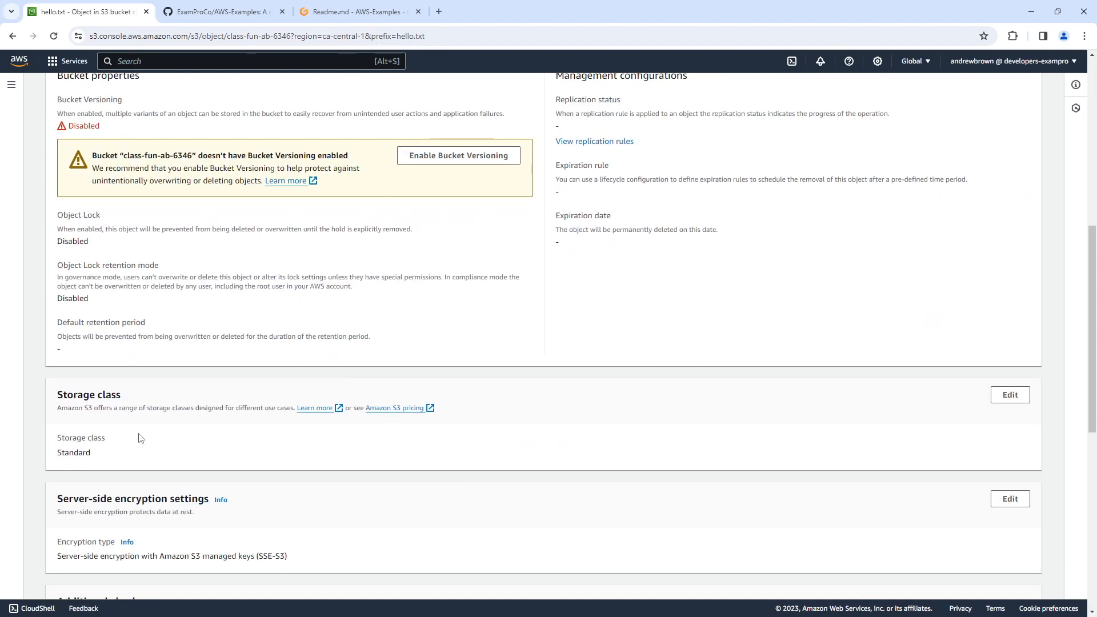
Search the web for "aws s3 cli" in a new browser tab and open the AWS CLI s3 command reference.
click(334, 11)
click(437, 182)
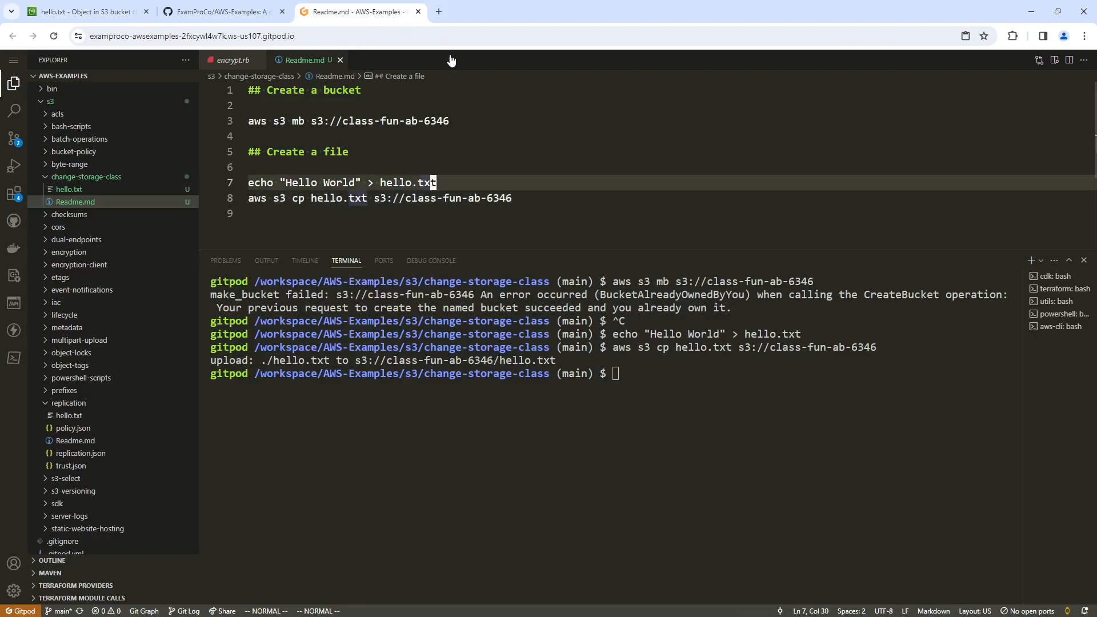
click(438, 11)
text(aws)
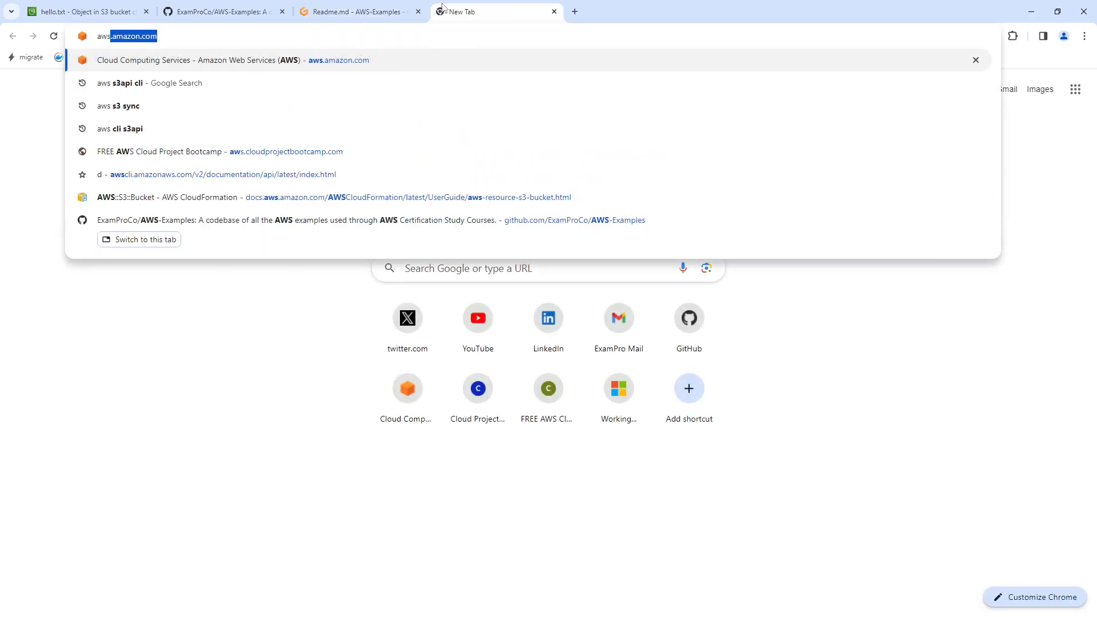
text( s3 cli)
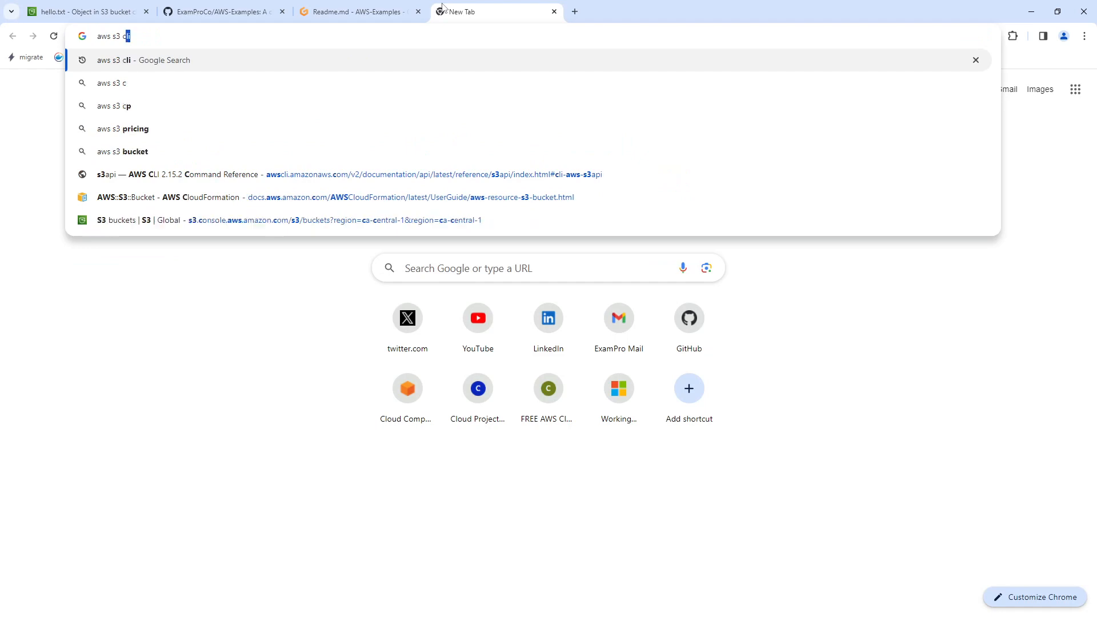
key(Return)
click(324, 255)
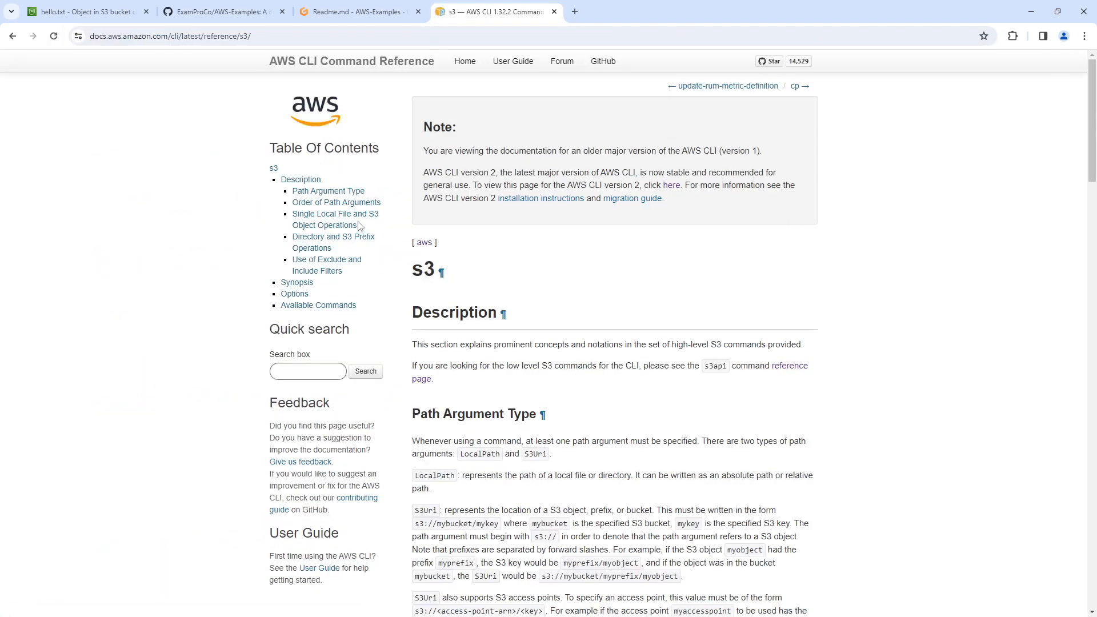
Open the cp command's reference page from the available s3 commands and review its synopsis.
scroll(573, 365, down, 3)
scroll(573, 364, down, 20)
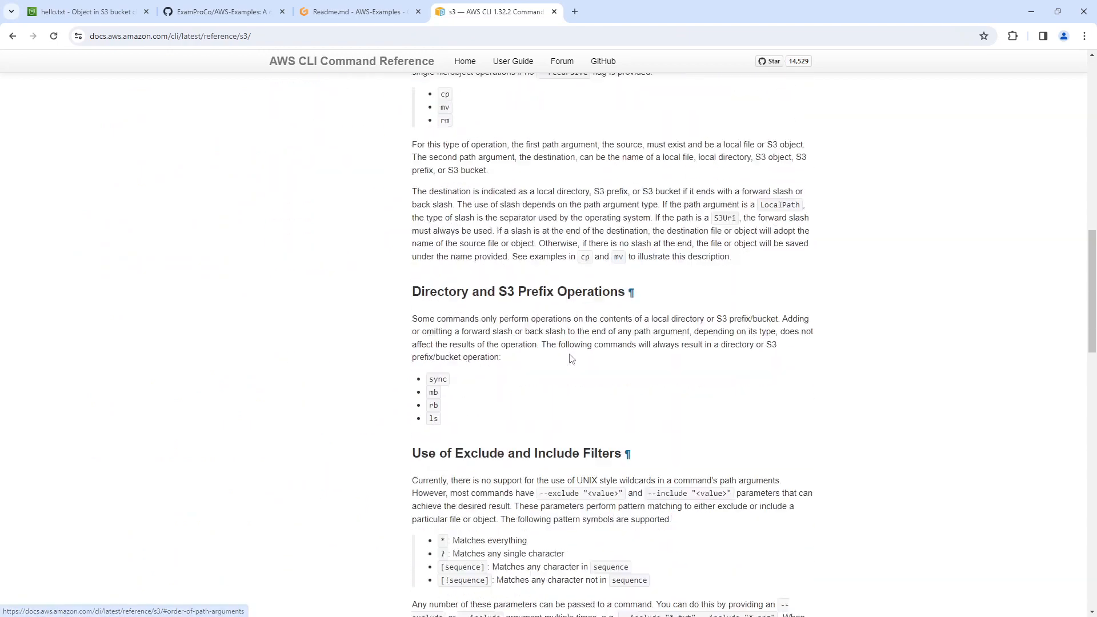
scroll(569, 353, down, 1)
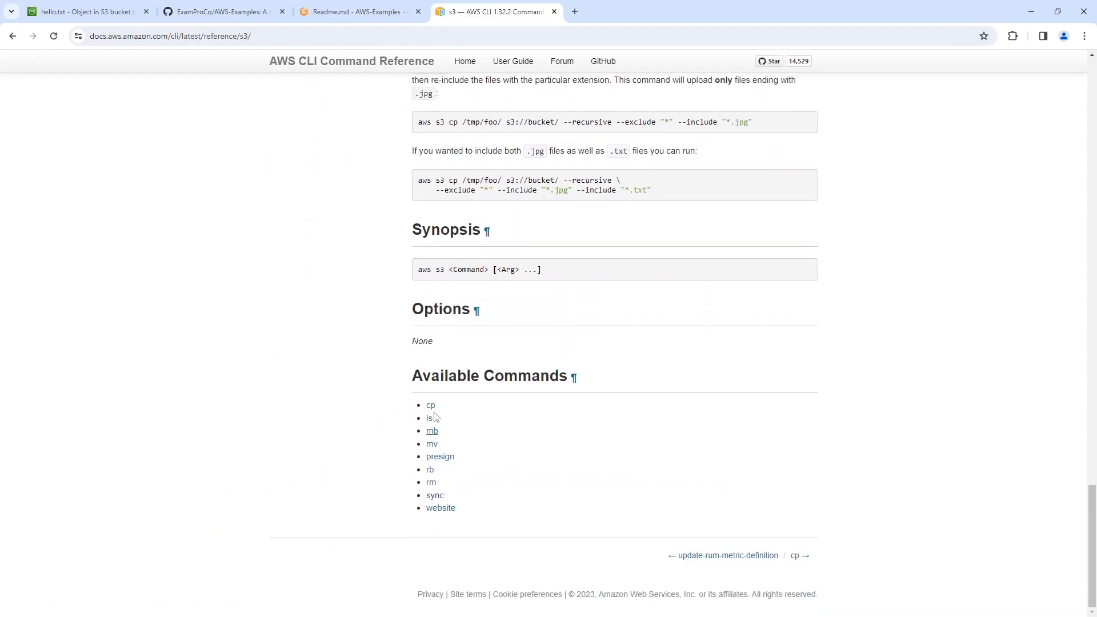
click(431, 407)
scroll(475, 314, down, 4)
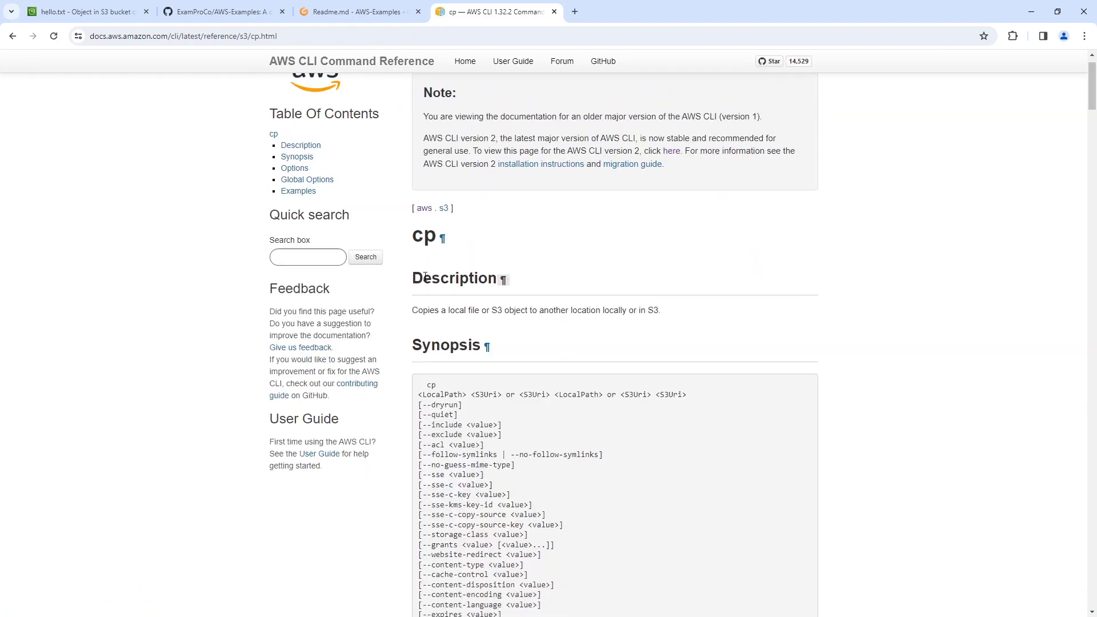
scroll(379, 326, down, 3)
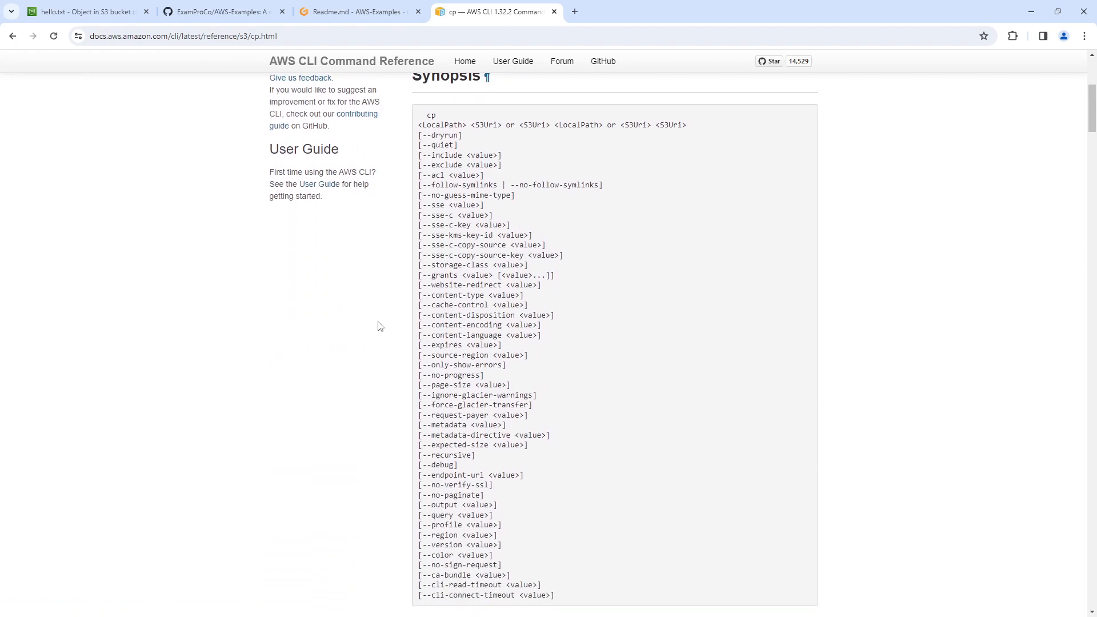
scroll(557, 279, up, 3)
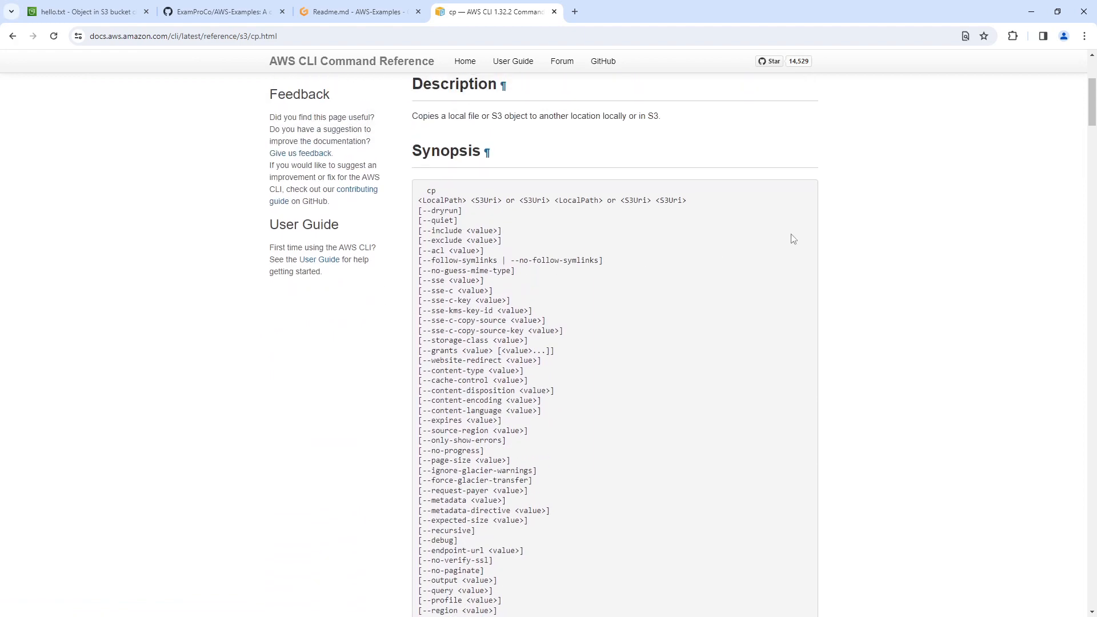
Find "storage" on the cp reference page and select the --storage-class option name.
key(ctrl+f)
text(storage)
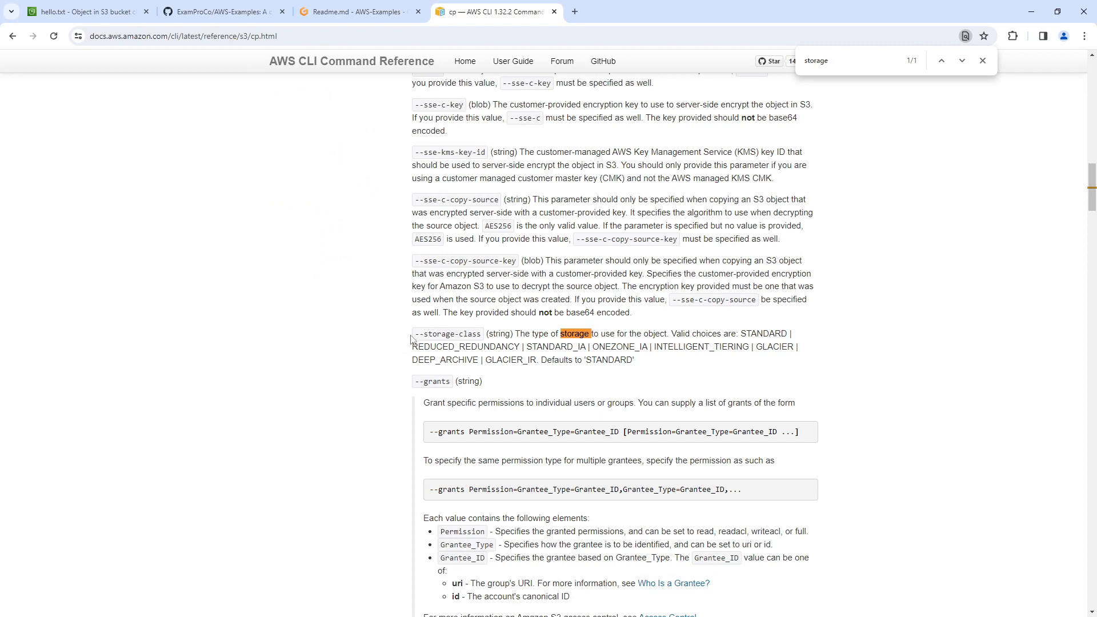
drag(419, 335, 482, 343)
key(alt+Tab)
click(465, 338)
drag(483, 337, 412, 336)
key(ctrl+c)
Paste the copied --storage-class option at the end of the hello.txt cp command in Readme.md.
click(86, 11)
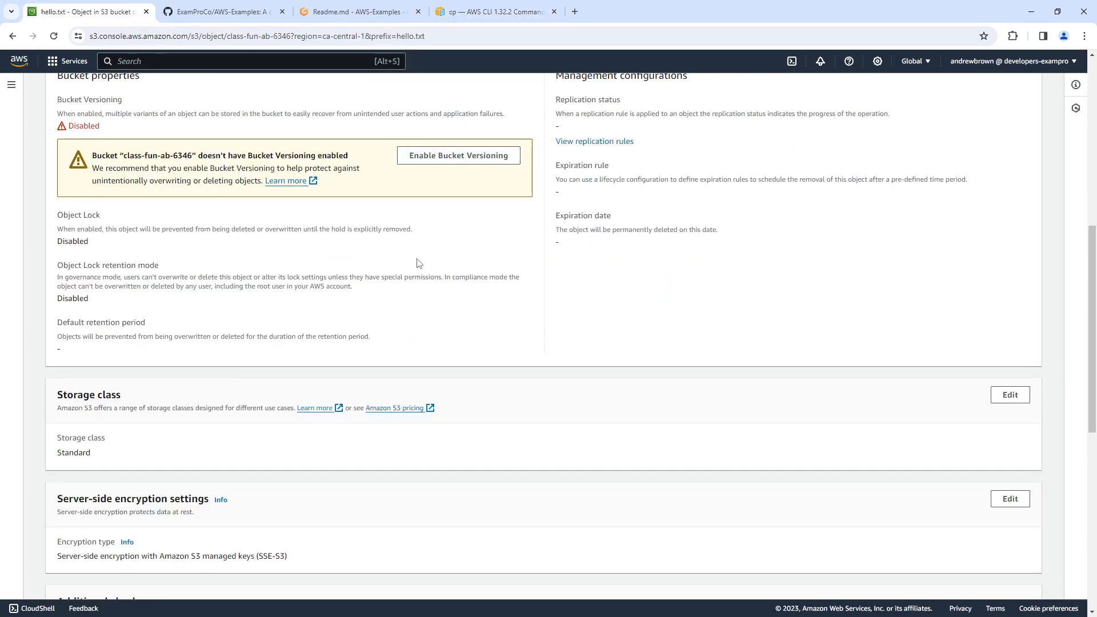
click(334, 13)
click(530, 197)
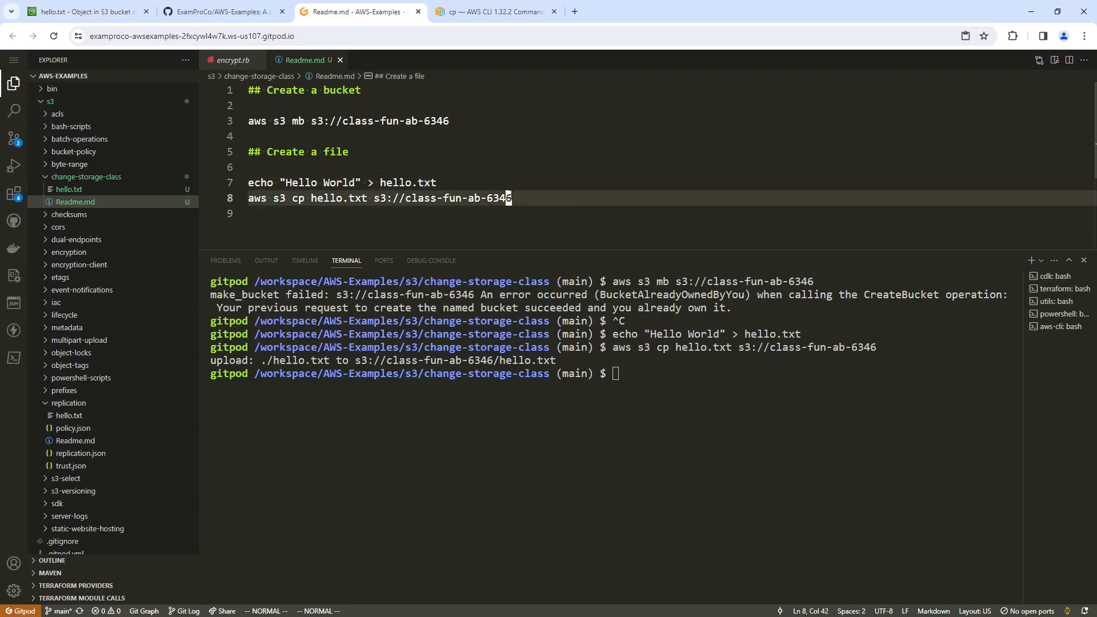
right_click(532, 197)
click(605, 436)
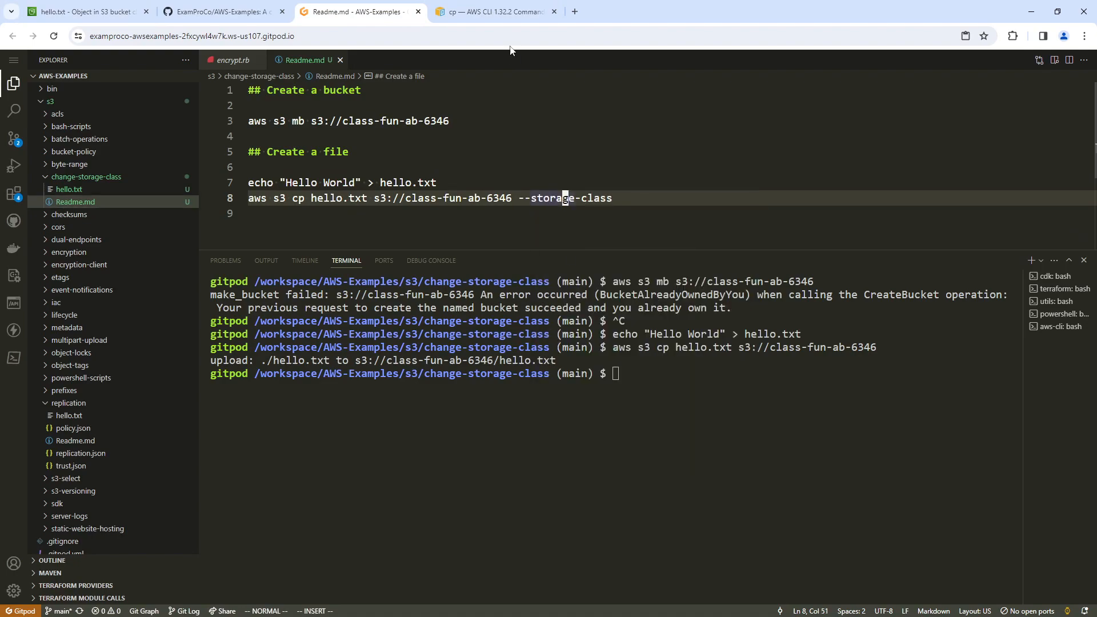
Select the STANDARD_IA value among the valid --storage-class choices on the cp reference page.
click(503, 13)
triple_click(559, 347)
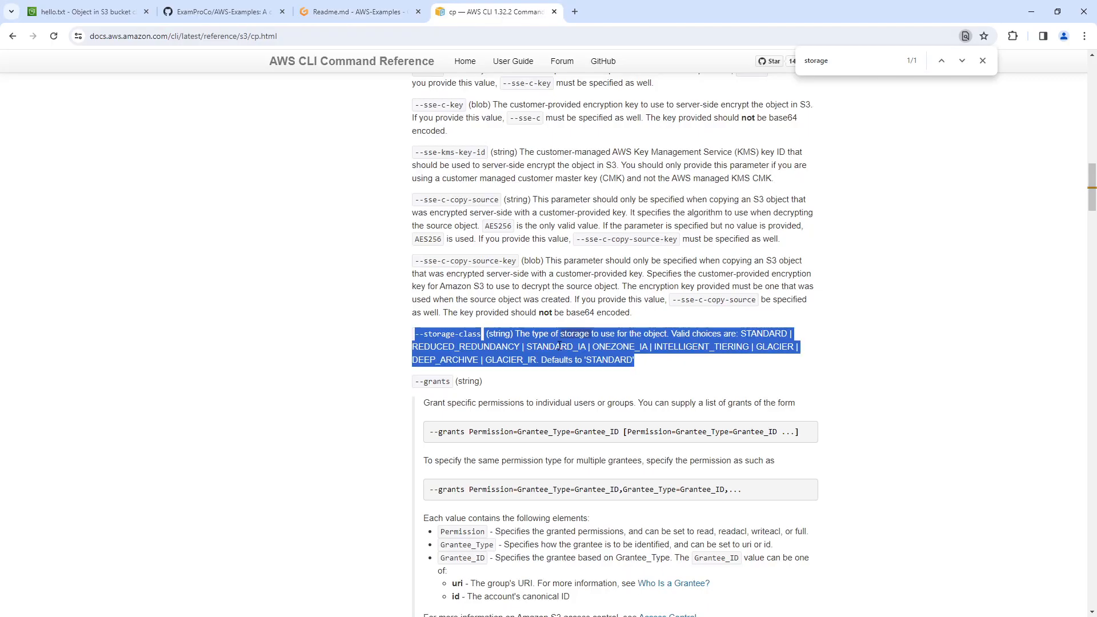
click(586, 347)
drag(526, 347, 586, 343)
key(ctrl+c)
Append STANDARD_IA after --storage-class in the cp command in Readme.md.
click(365, 19)
double_click(646, 197)
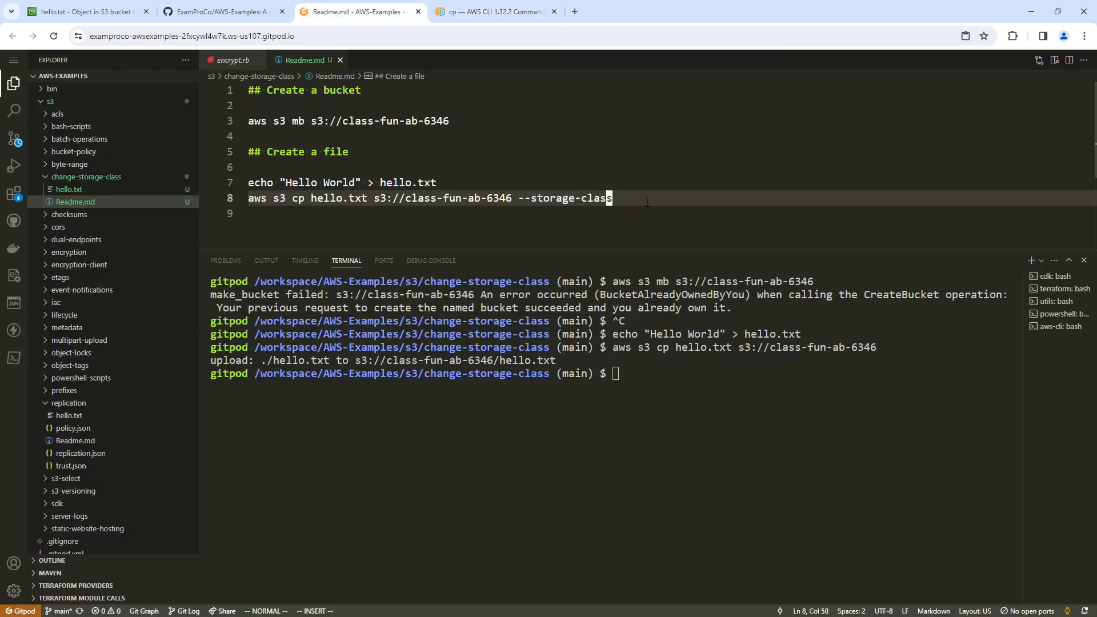
text(ca)
key(Escape)
key(u)
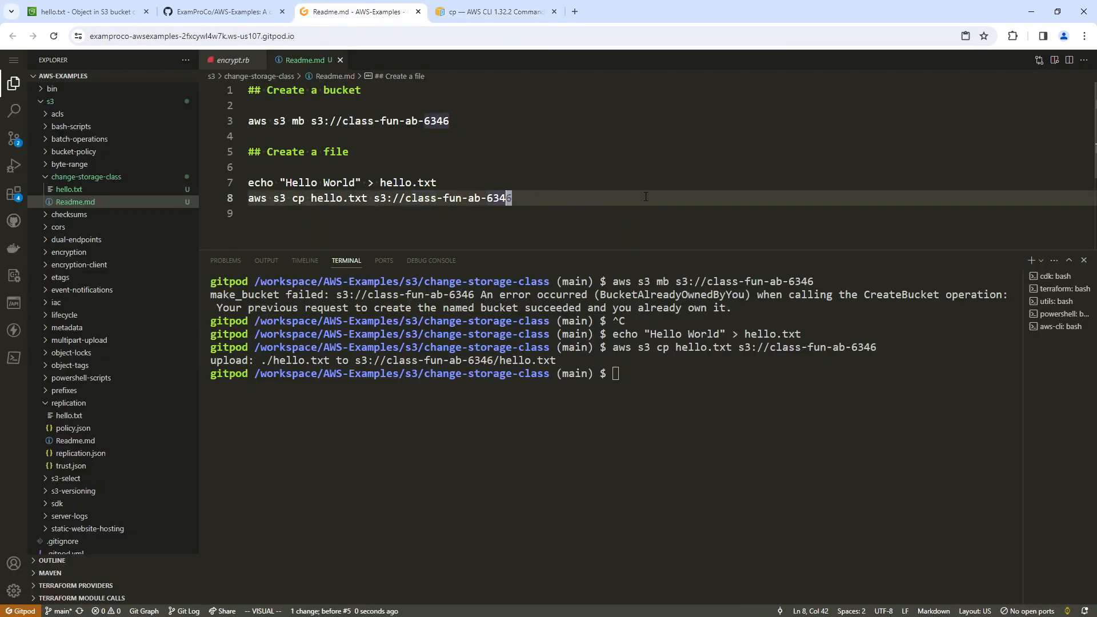
key(ctrl+r)
key(ctrl+r)
key(A)
key(BackSpace)
text(lass)
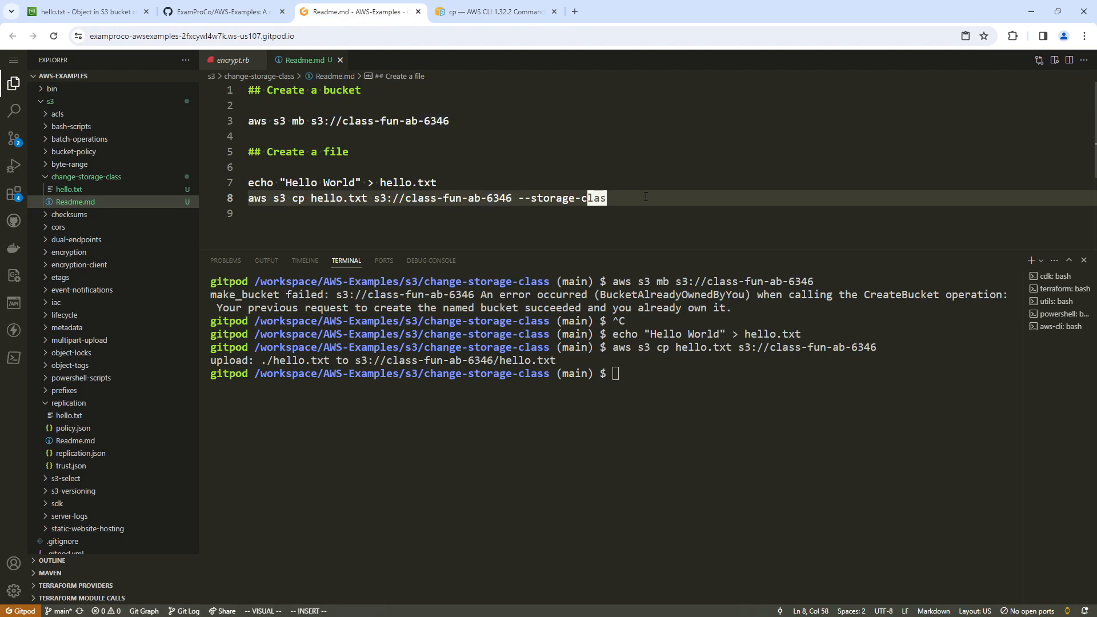
right_click(650, 198)
click(685, 438)
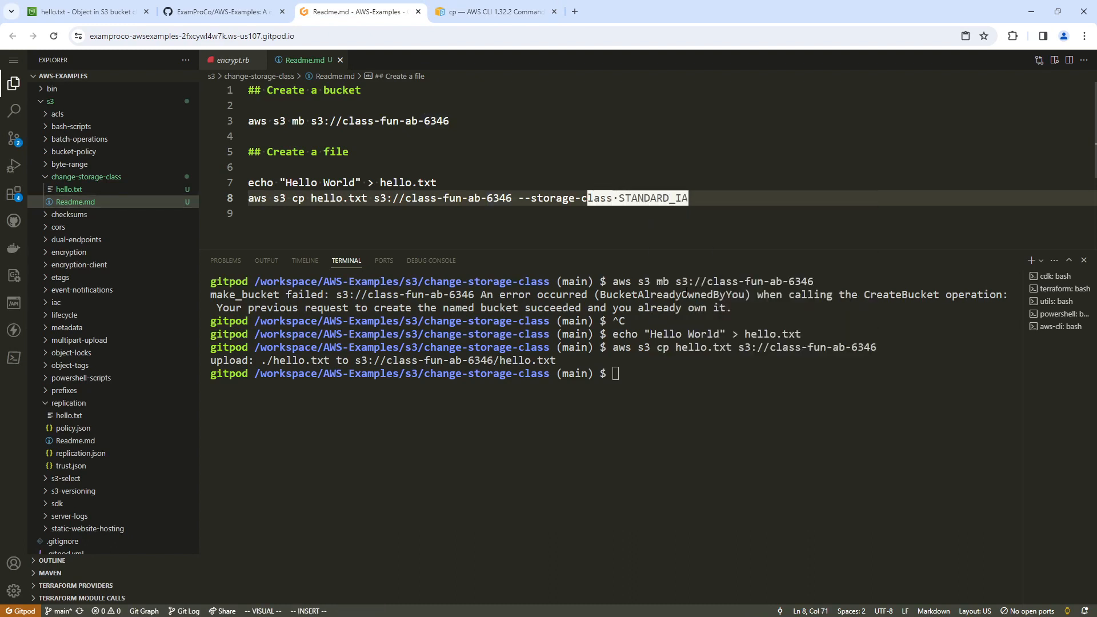
Copy the full cp command with --storage-class STANDARD_IA from Readme.md and run it in the terminal.
click(558, 198)
click(519, 198)
click(626, 186)
drag(621, 197, 249, 197)
click(686, 183)
drag(687, 198, 250, 198)
right_click(271, 199)
click(371, 409)
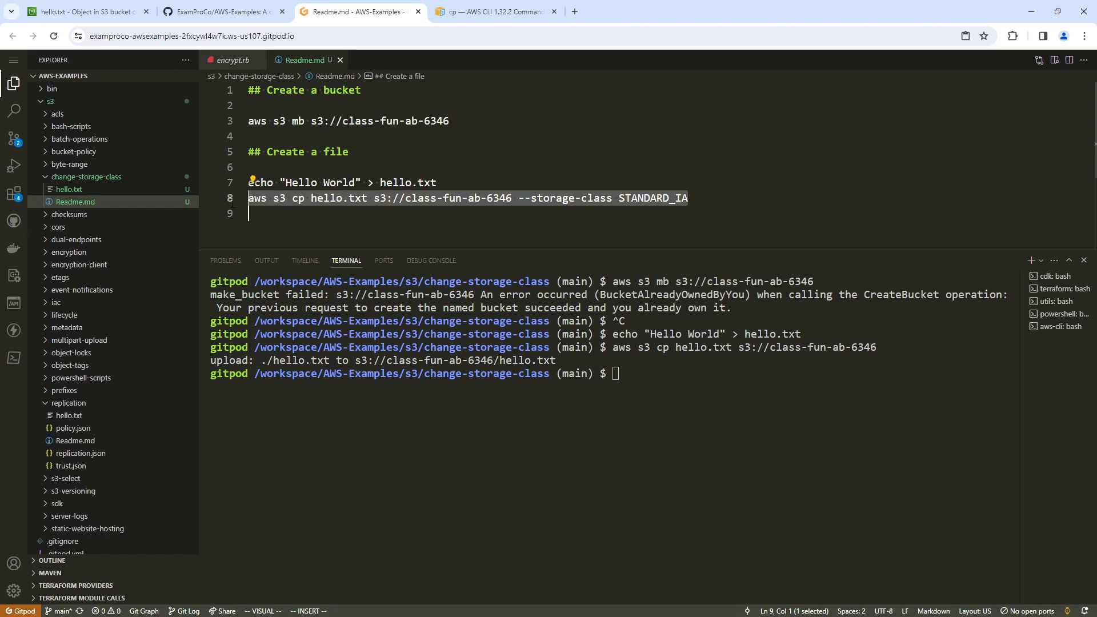
right_click(306, 200)
click(371, 405)
right_click(668, 387)
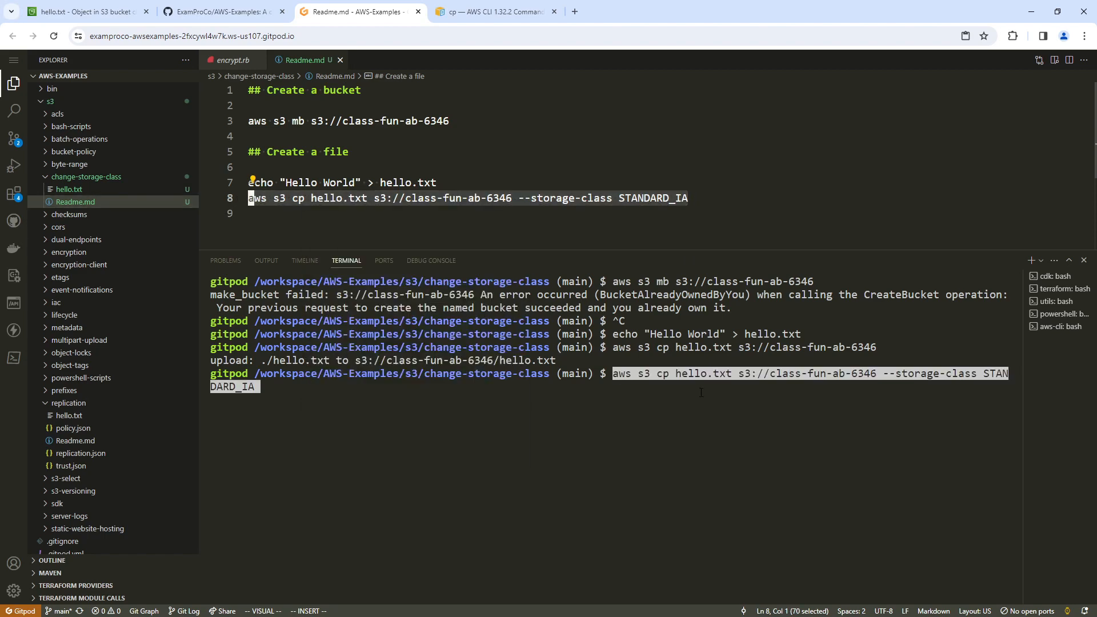
key(Return)
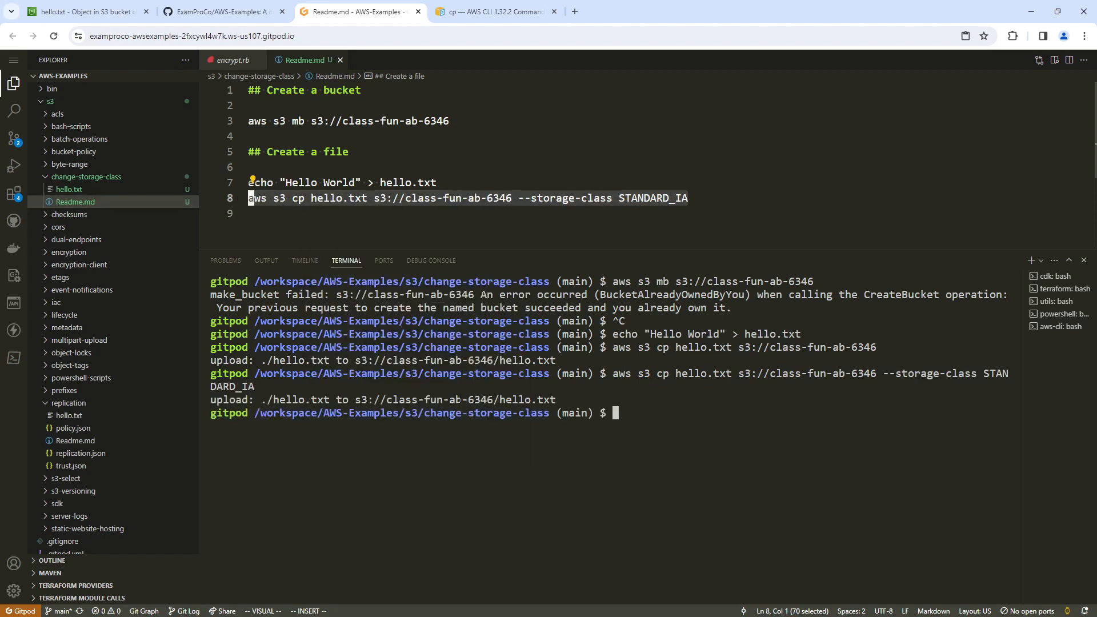
Reload hello.txt's object page in the S3 console and check its storage class.
click(194, 13)
click(86, 11)
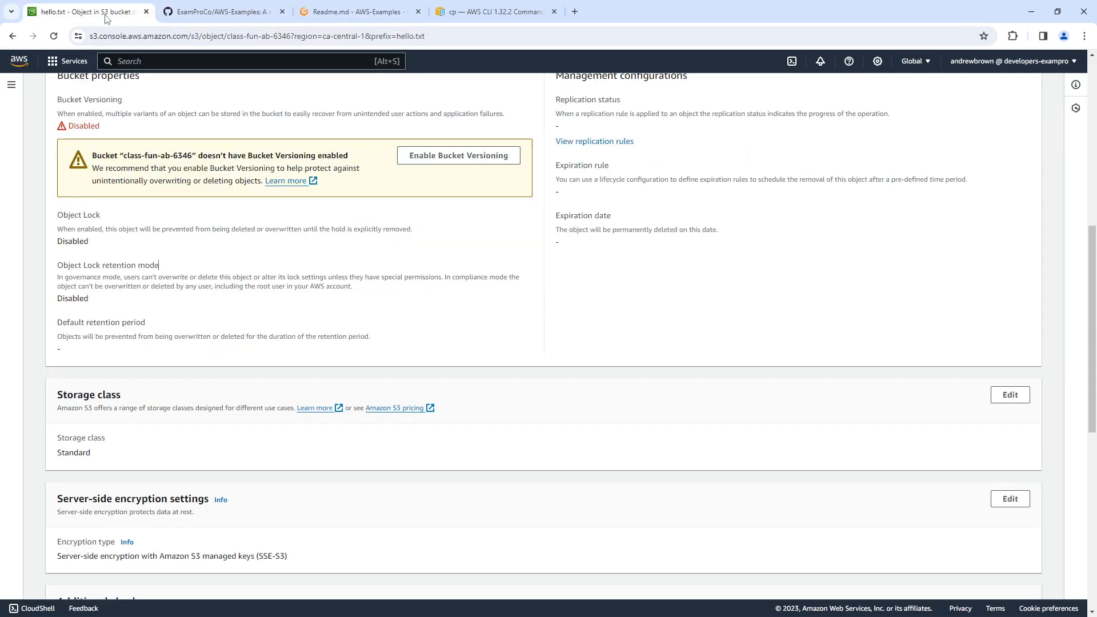
click(337, 38)
key(Return)
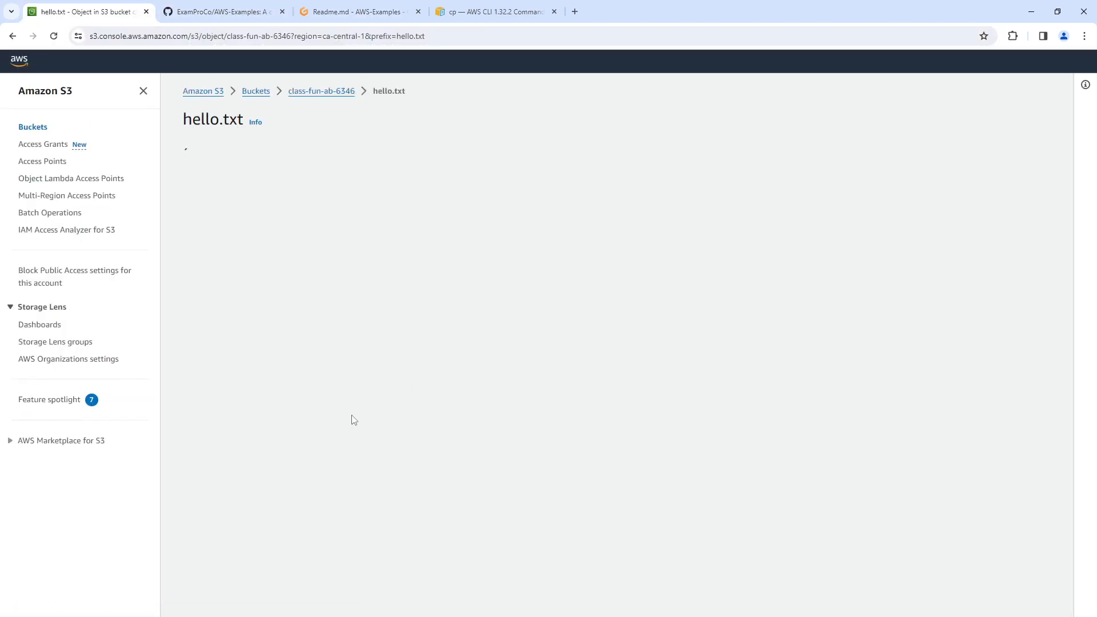
scroll(348, 420, down, 3)
scroll(346, 420, down, 5)
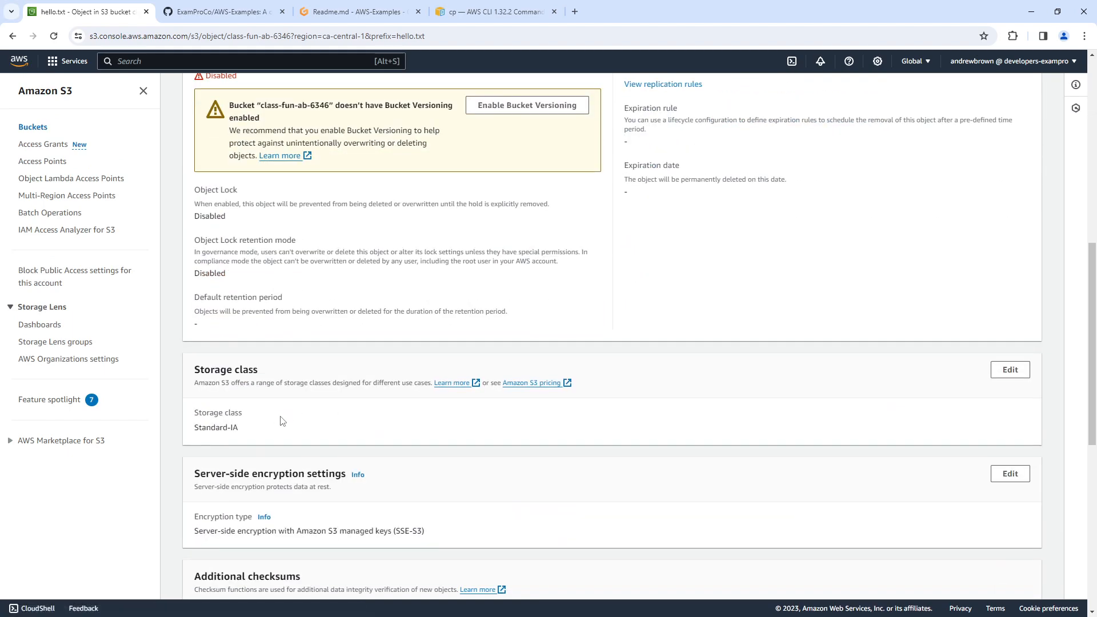
drag(283, 428, 194, 429)
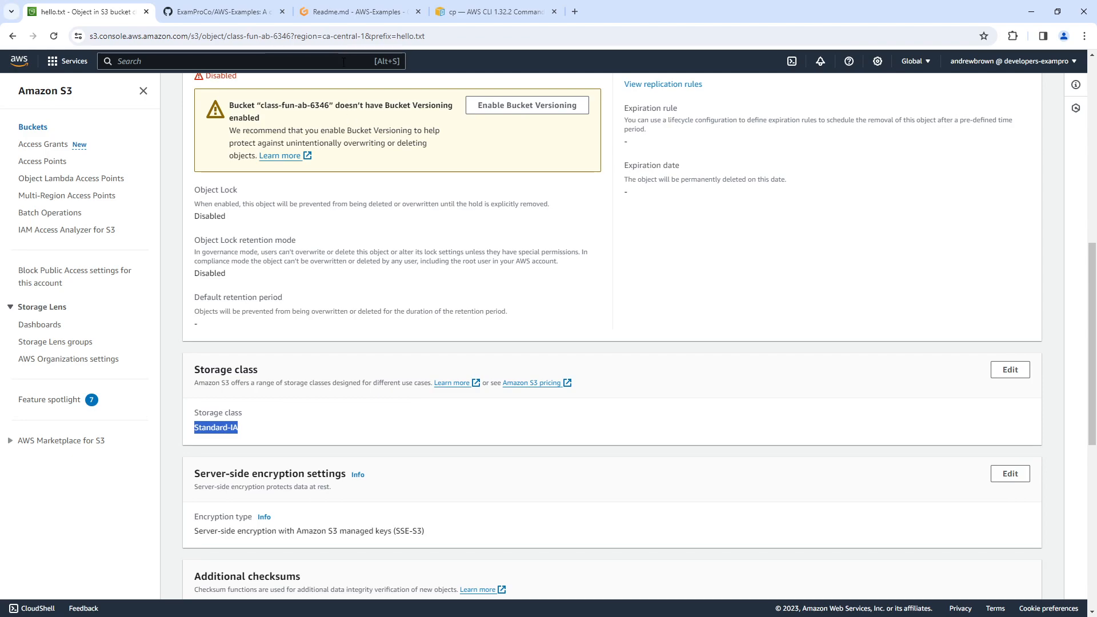
Add a "## Cleanup" heading after the cp command at the end of Readme.md.
click(348, 21)
click(475, 159)
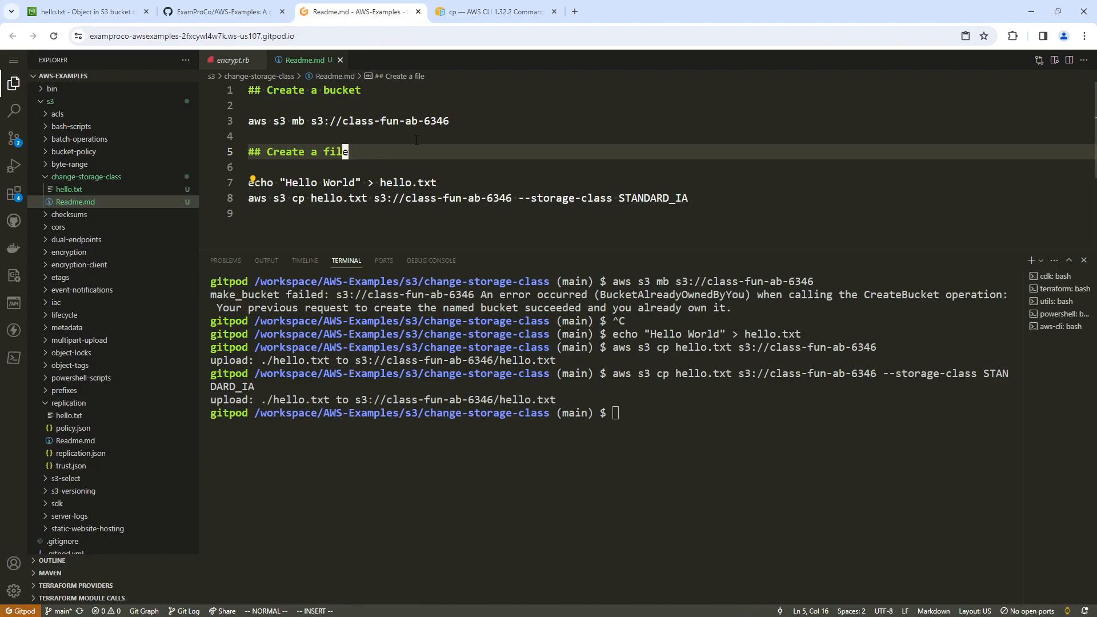
click(479, 212)
text(i)
key(Return)
key(BackSpace)
key(BackSpace)
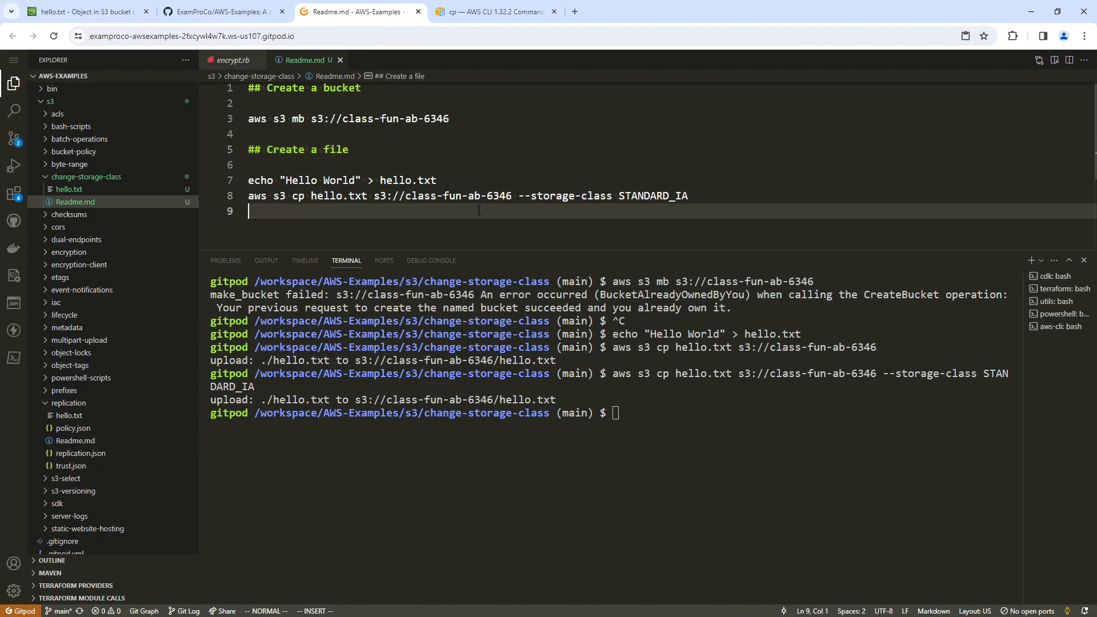
key(Return)
text(#)
key(shift+BackSpace)
text(# C)
key(shift+BackSpace)
key(BackSpace)
key(BackSpace)
key(BackSpace)
key(BackSpace)
key(BackSpace)
key(BackSpace)
key(BackSpace)
key(BackSpace)
key(BackSpace)
key(BackSpace)
key(BackSpace)
key(BackSpace)
key(BackSpace)
key(BackSpace)
key(BackSpace)
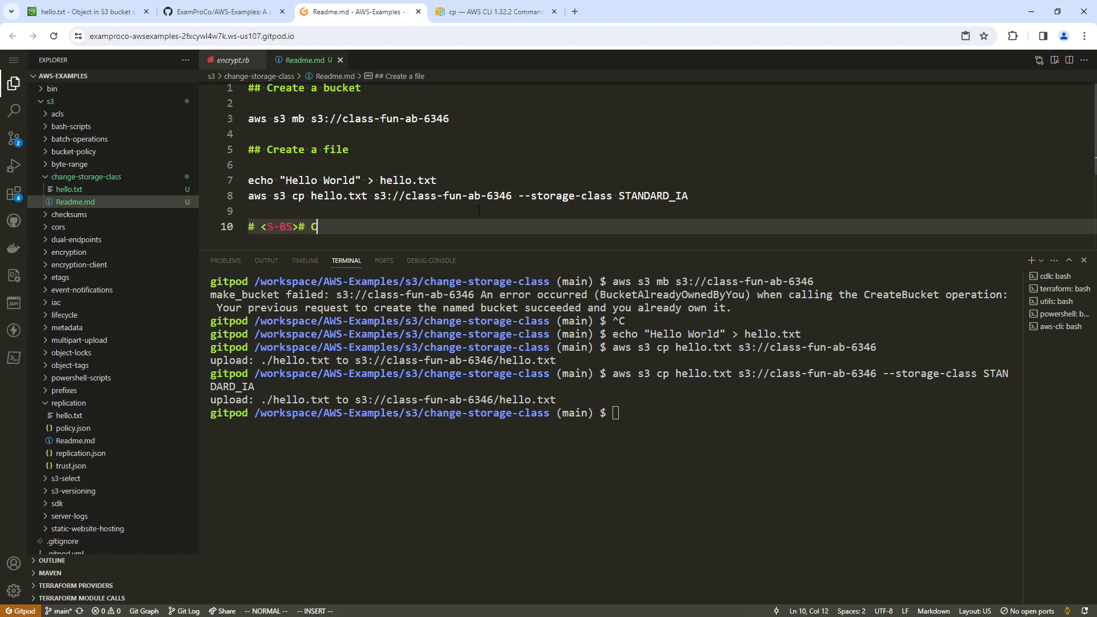
text(# C)
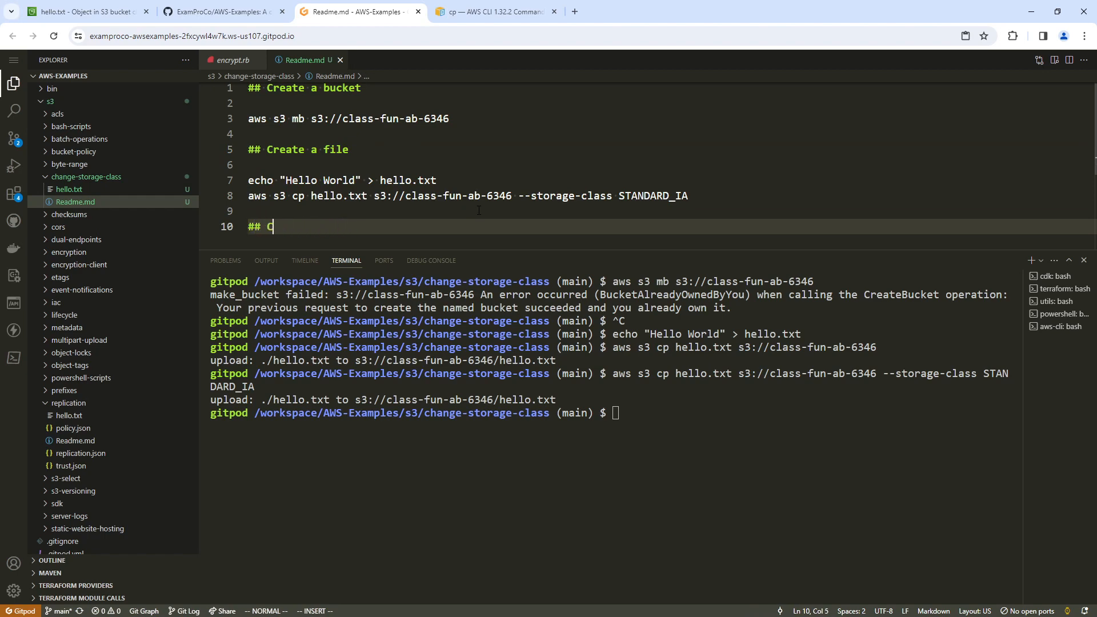
text(leanup)
key(Escape)
Copy the bucket creation command beneath the Cleanup heading and change mb to rb, leaving a blank line between.
key(g)
key(g)
key(j)
key(j)
key(shift+v)
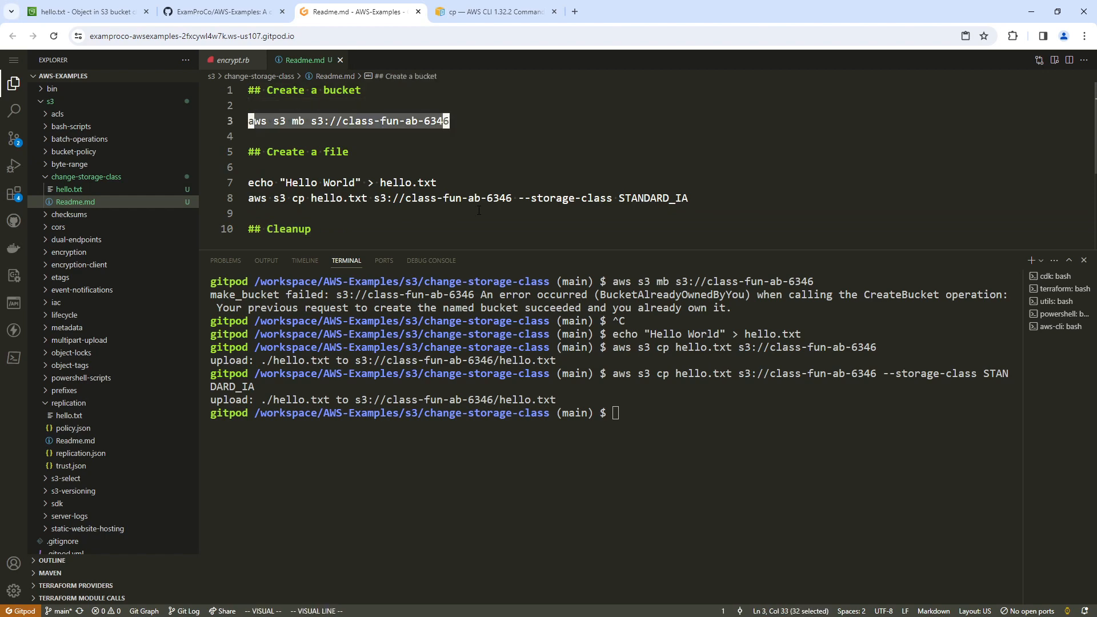
key(y)
key(shift+g)
key(p)
key(i)
key(Return)
key(Escape)
key(w)
key(w)
key(r)
key(r)
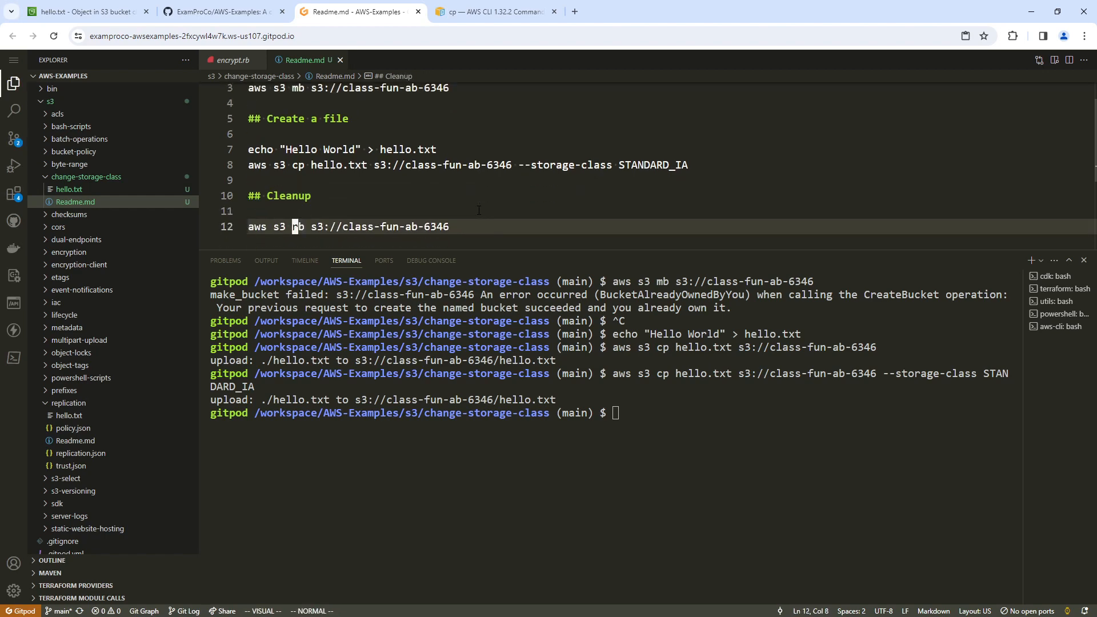
Duplicate the rb command above itself and turn the copy into aws s3 rm s3://class-fun-ab-6346/hello.txt.
key(0)
key(y)
key(y)
key(shift+p)
key(w)
key(w)
key(e)
key(r)
key(m)
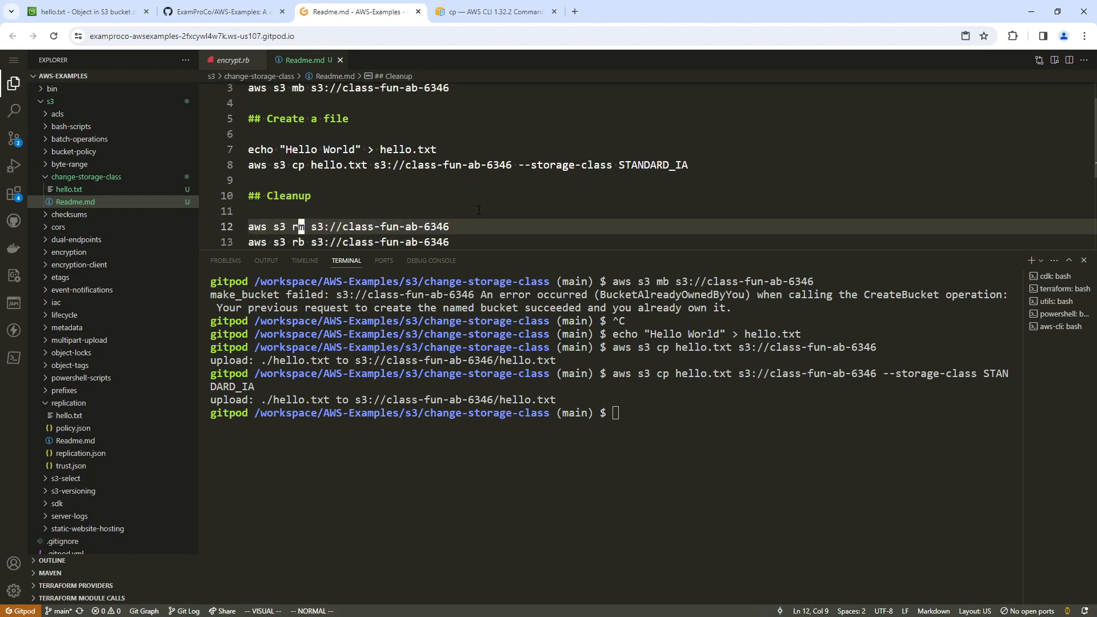
key(shift+a)
text(/hello.txt)
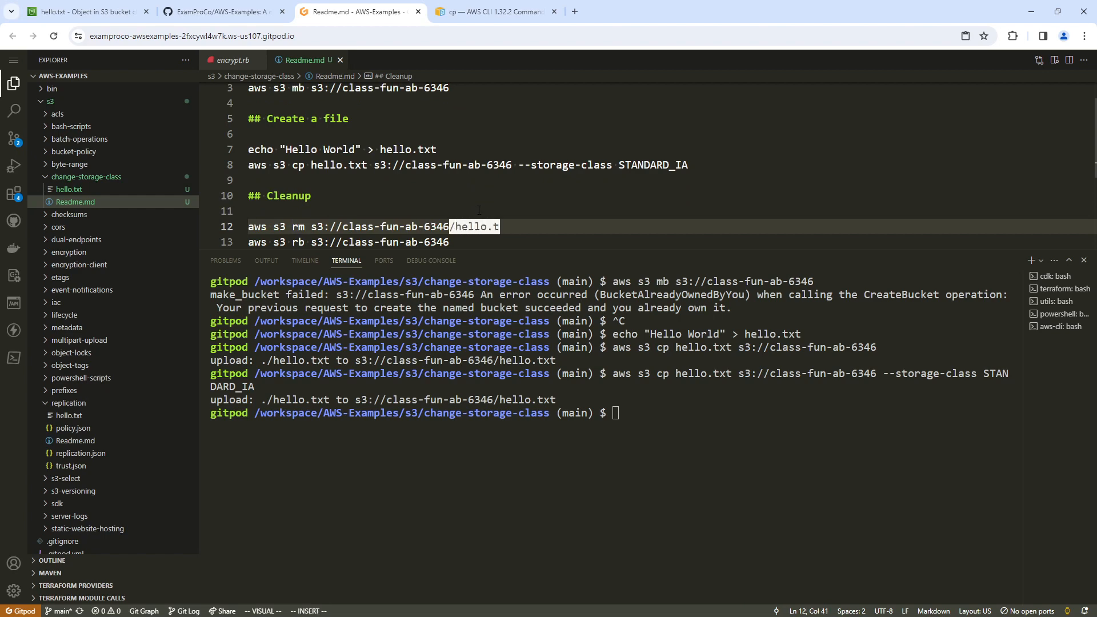
key(Escape)
Copy the rm and rb cleanup commands from Readme.md into the terminal.
key(v)
key(0)
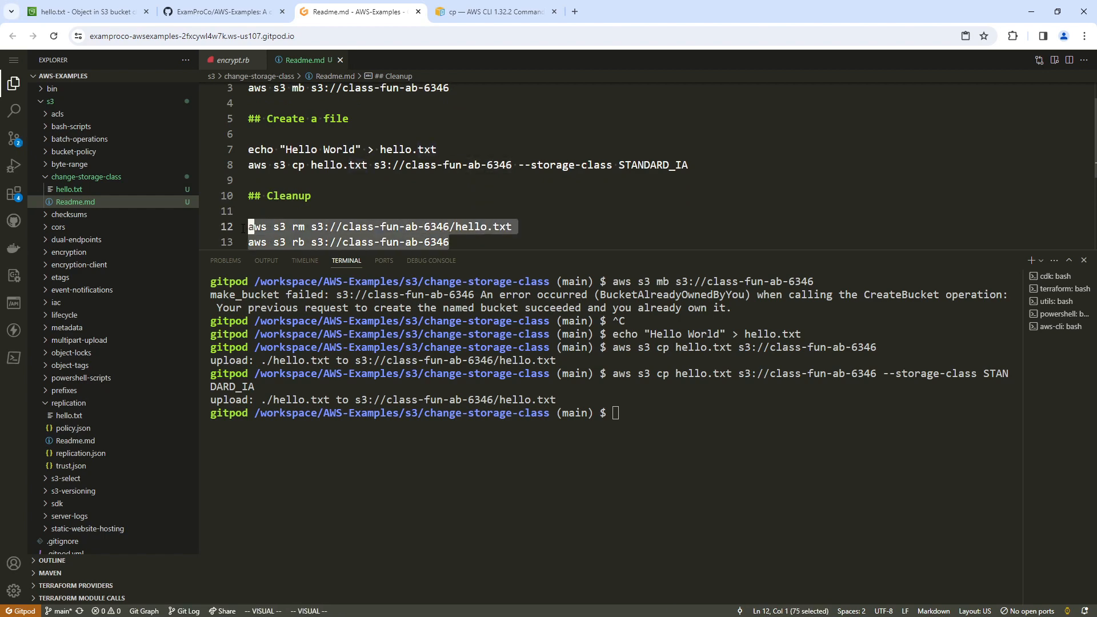
right_click(302, 230)
click(328, 437)
right_click(706, 463)
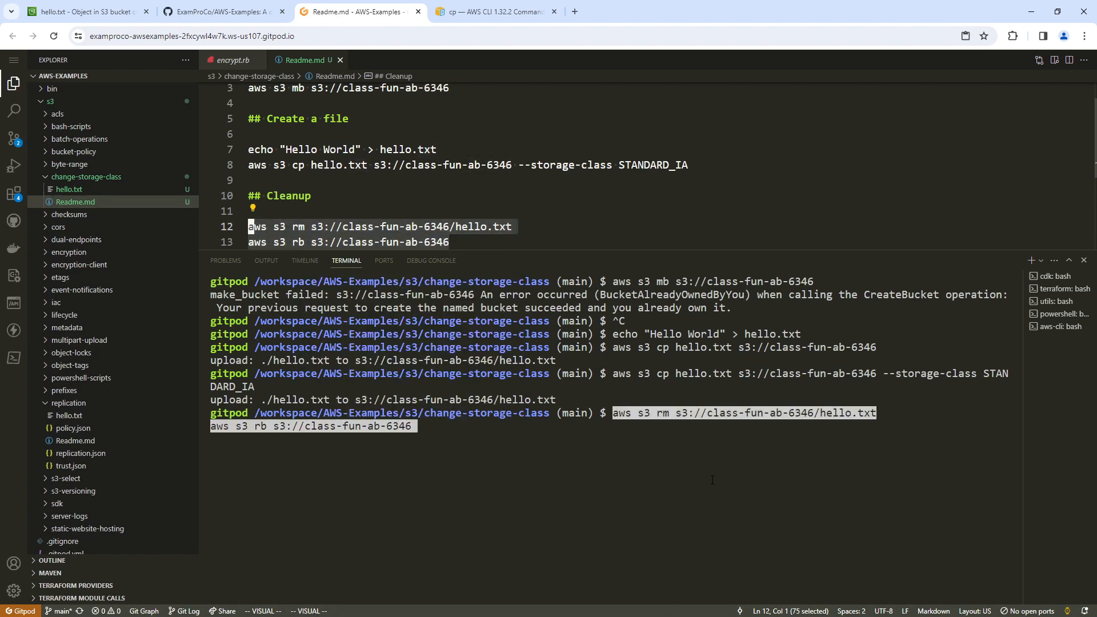